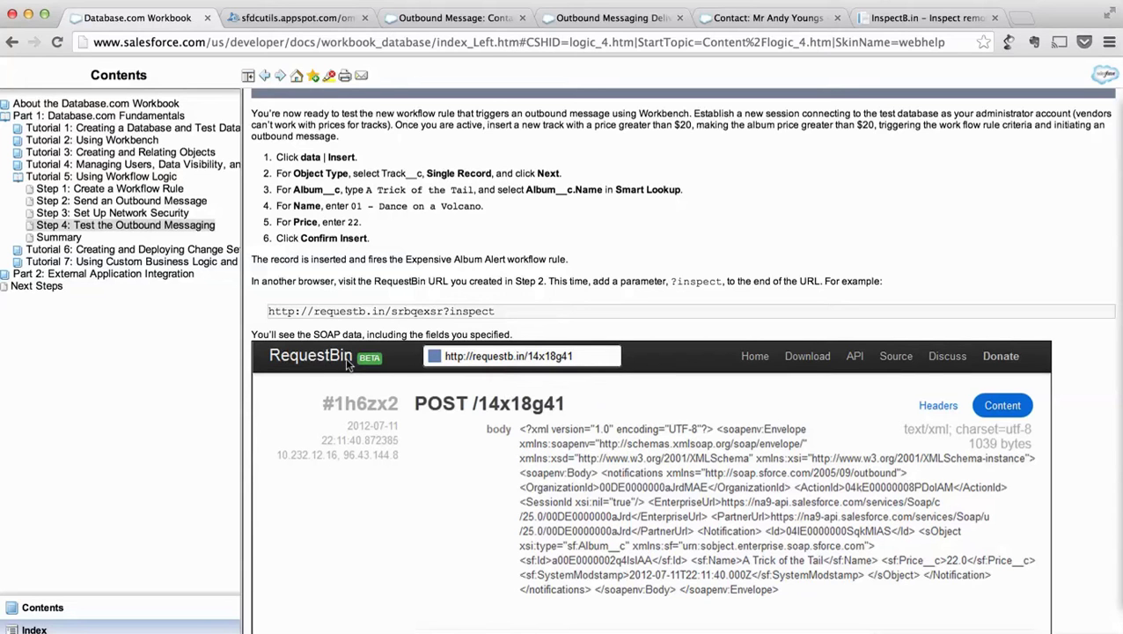
# Examine the InspectB.in request bin and the SOAP acknowledgement XML returned by the sfdcutils.appspot.com ombin URL
pyautogui.click(913, 17)
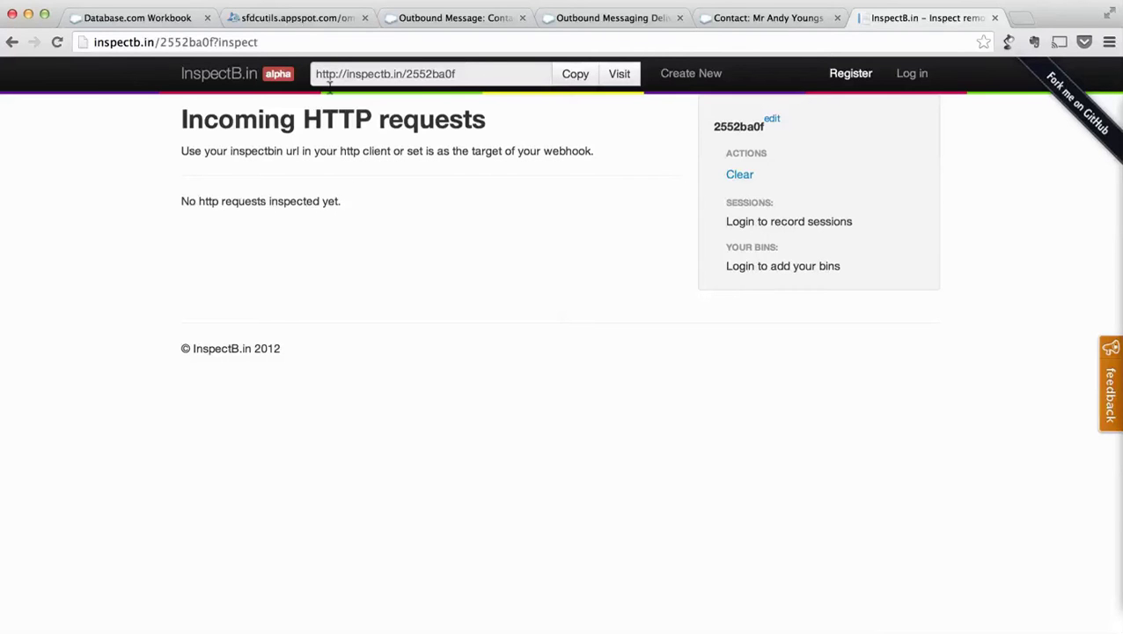
pyautogui.click(321, 18)
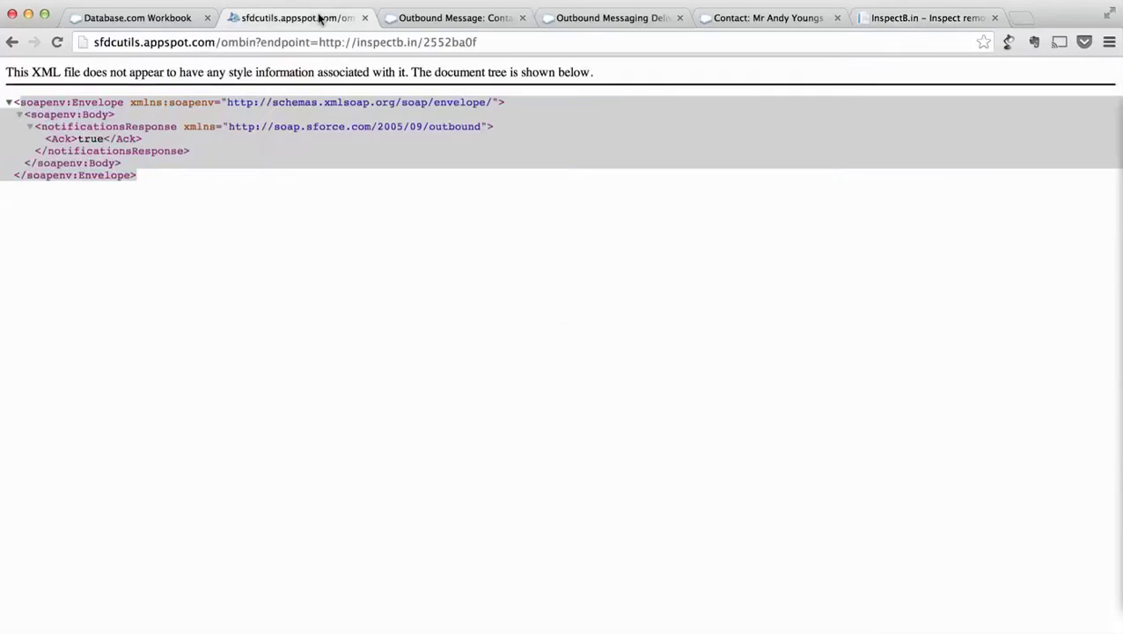
pyautogui.click(284, 198)
pyautogui.moveTo(161, 182); pyautogui.dragTo(8, 100)
pyautogui.click(91, 131)
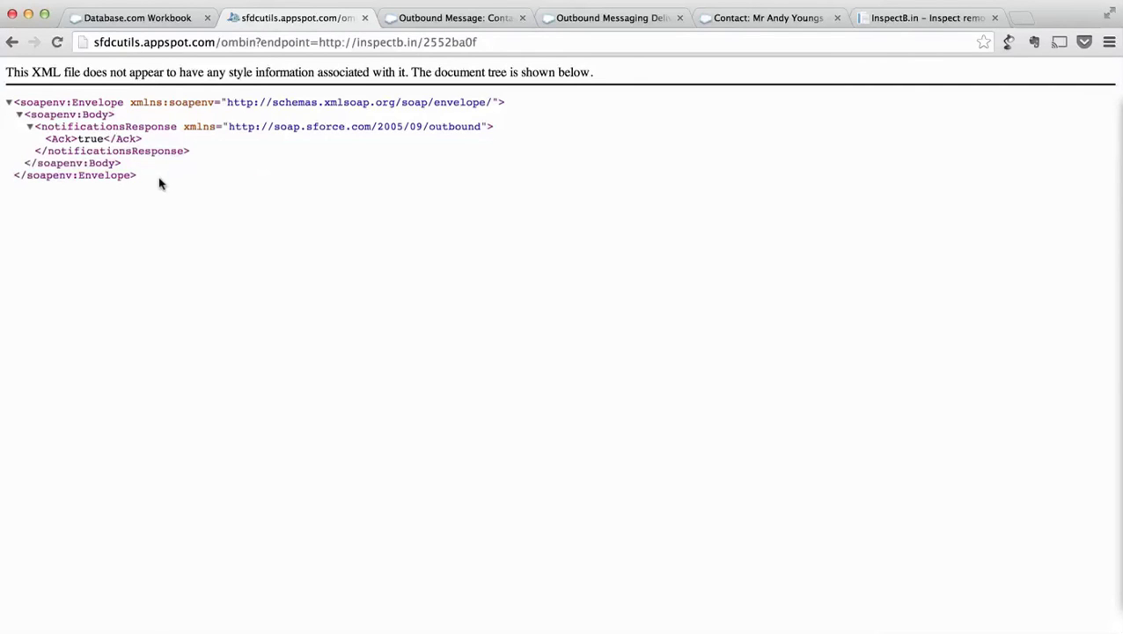
pyautogui.moveTo(160, 181); pyautogui.dragTo(23, 91)
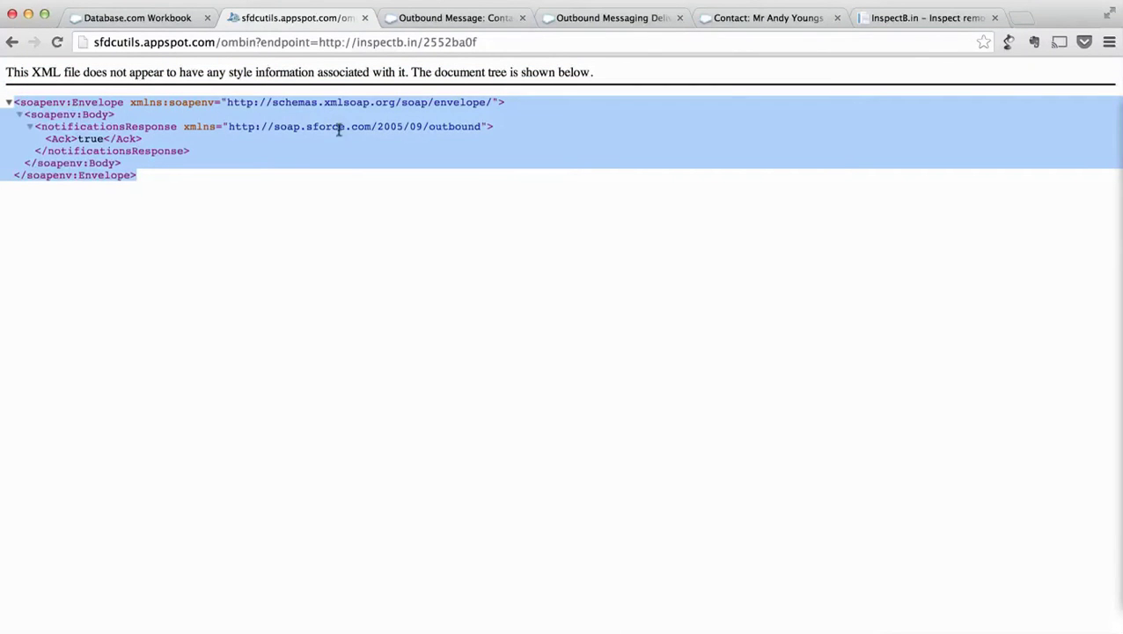
pyautogui.click(318, 193)
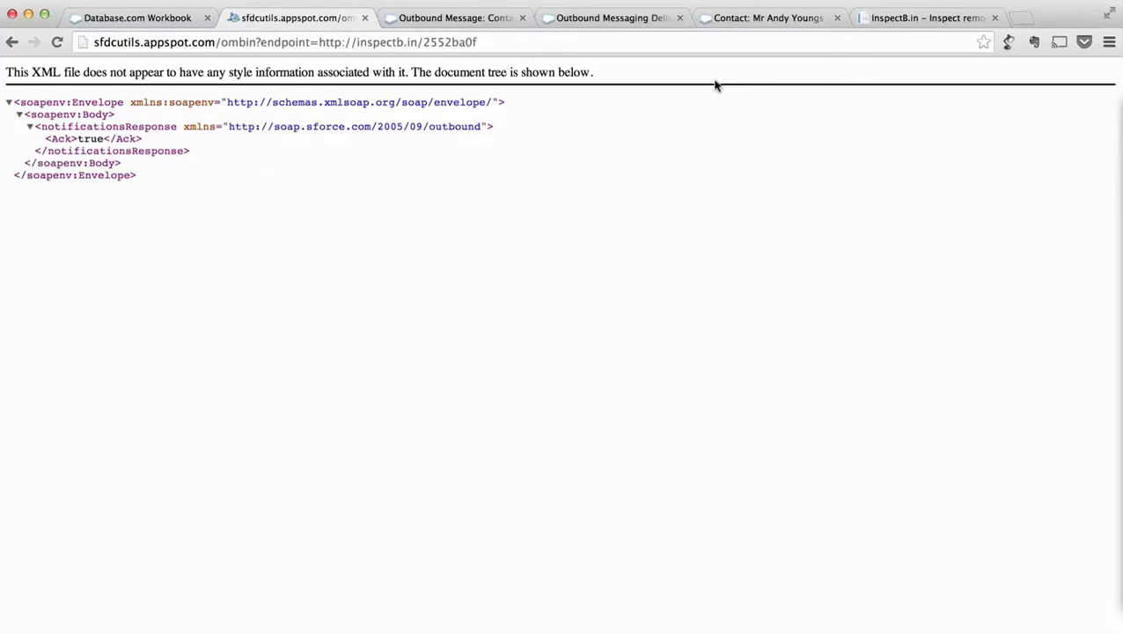
# Compare the endpoint URL in the Contact OM outbound message detail with the InspectB.in bin URL
pyautogui.click(492, 22)
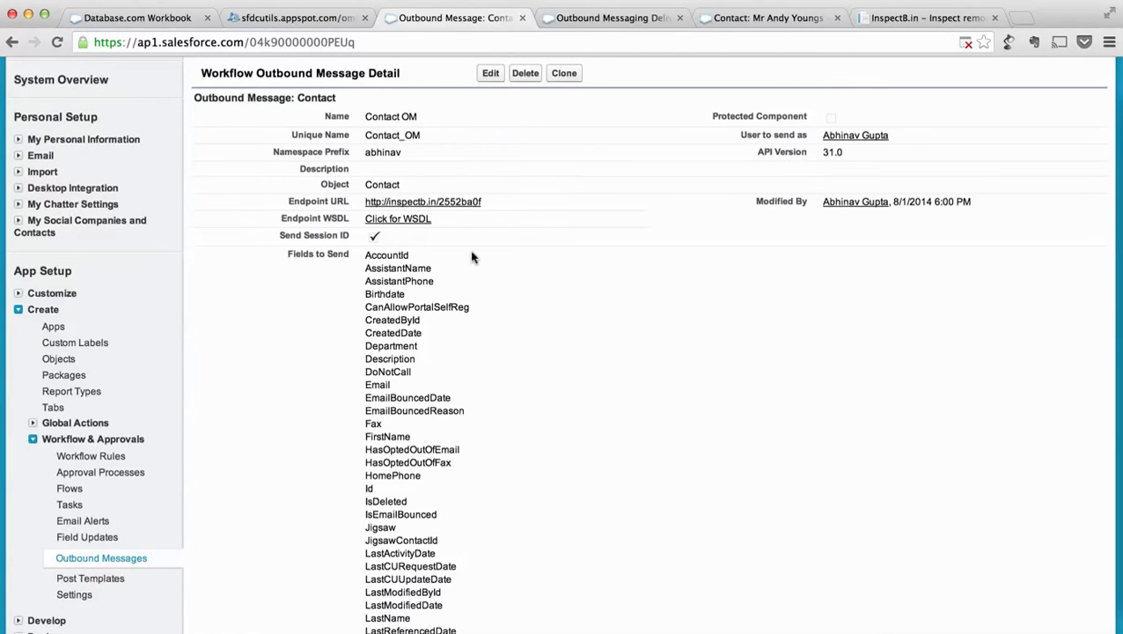
pyautogui.scroll(1, 468, 251)
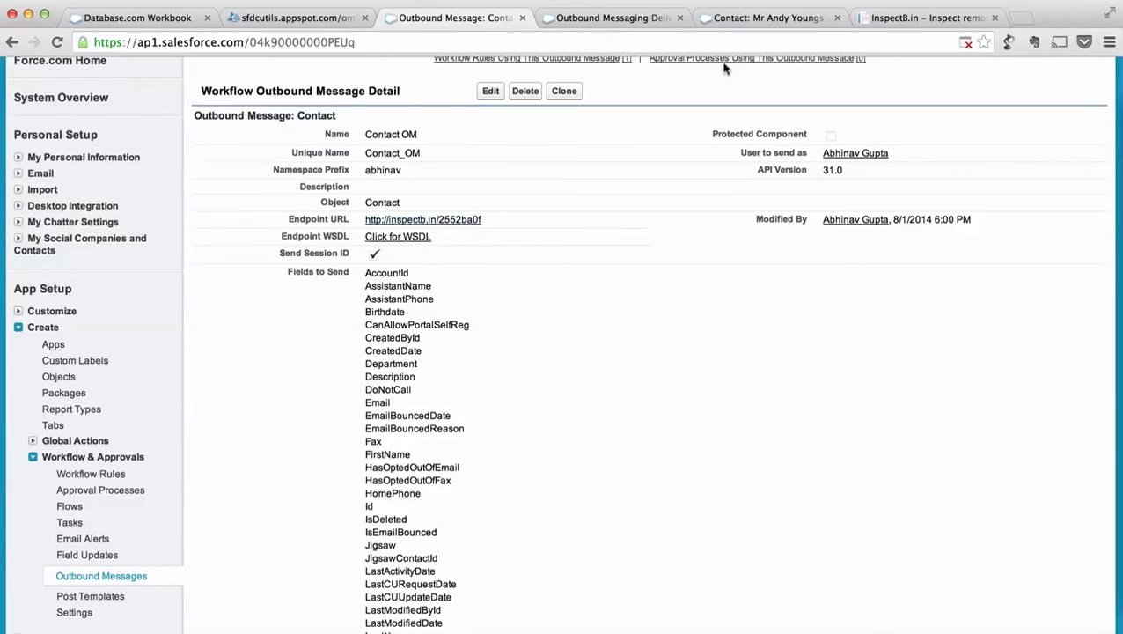
pyautogui.click(909, 24)
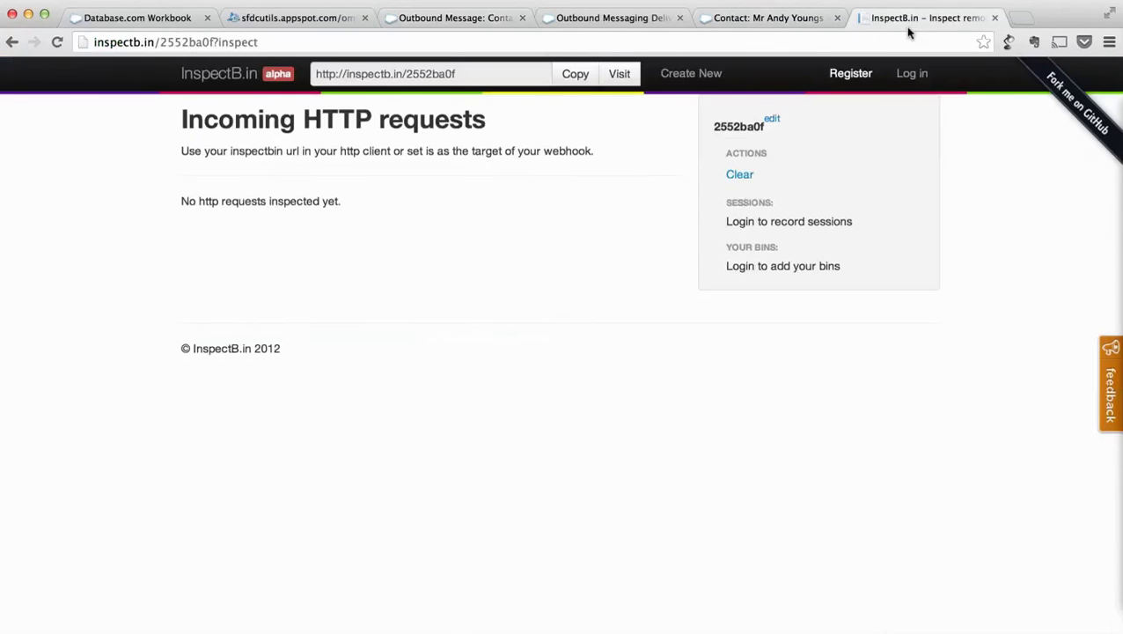
# Edit the open Salesforce contact, remove the final letter of the last name and save the record
pyautogui.click(762, 19)
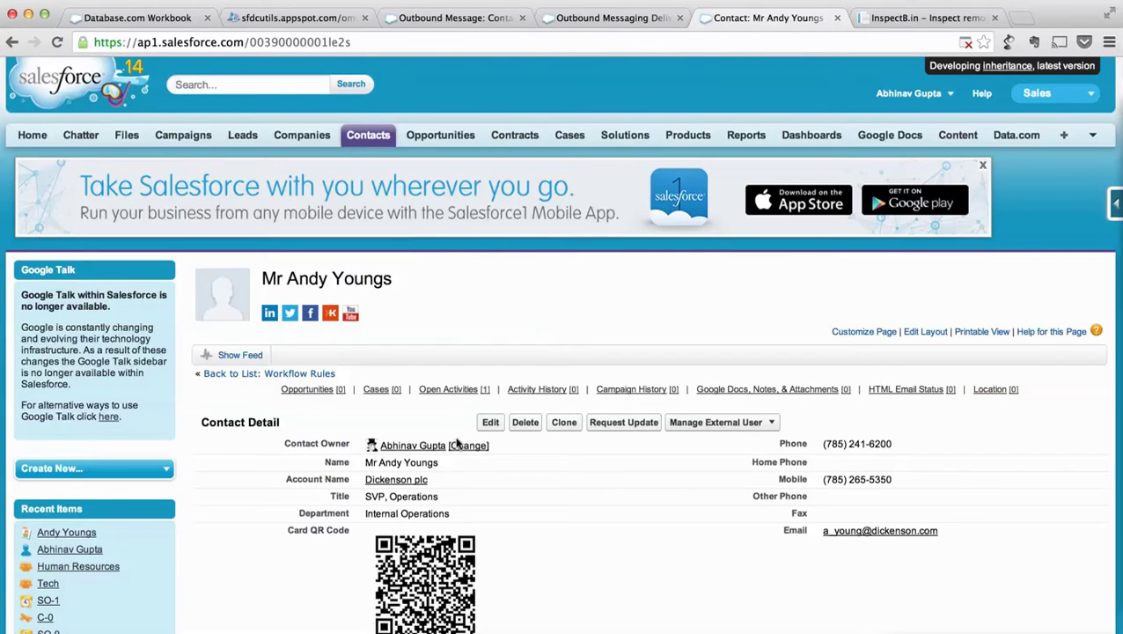
pyautogui.click(490, 423)
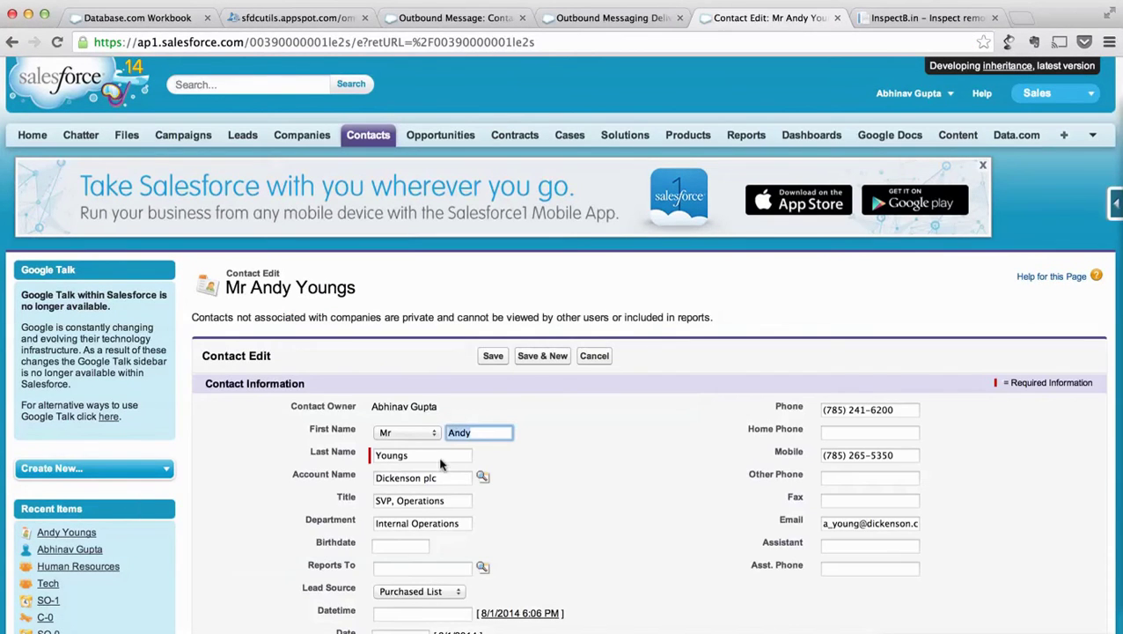
pyautogui.press('Tab')
pyautogui.press('Right')
pyautogui.press('BackSpace')
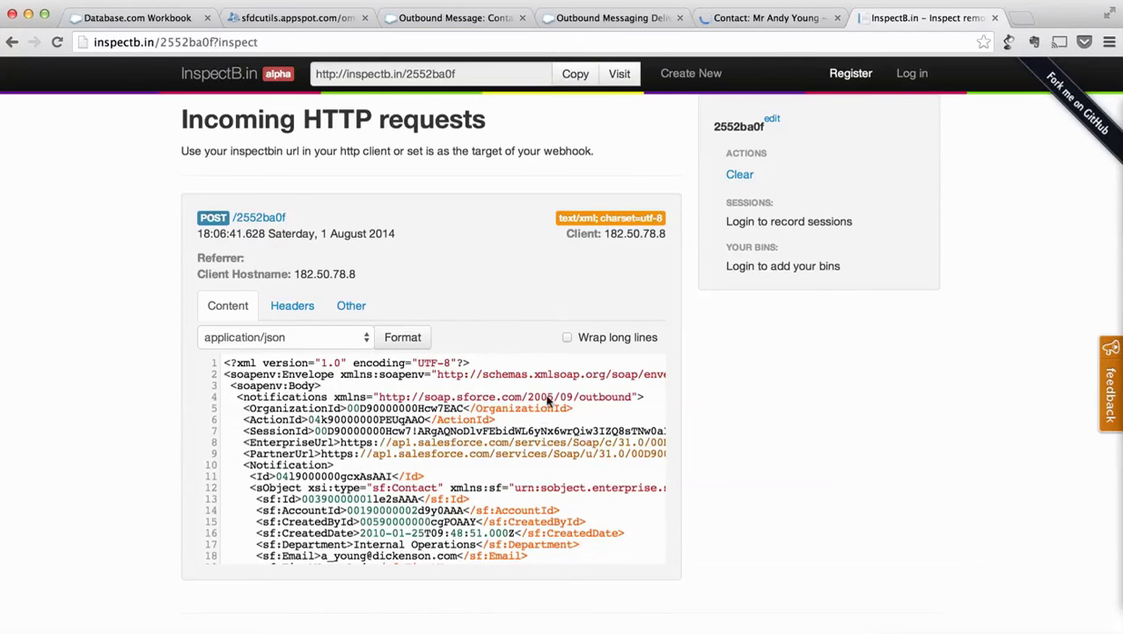
# Read through the XML content of the incoming POST request in the InspectB.in bin
pyautogui.scroll(-10, 543, 417)
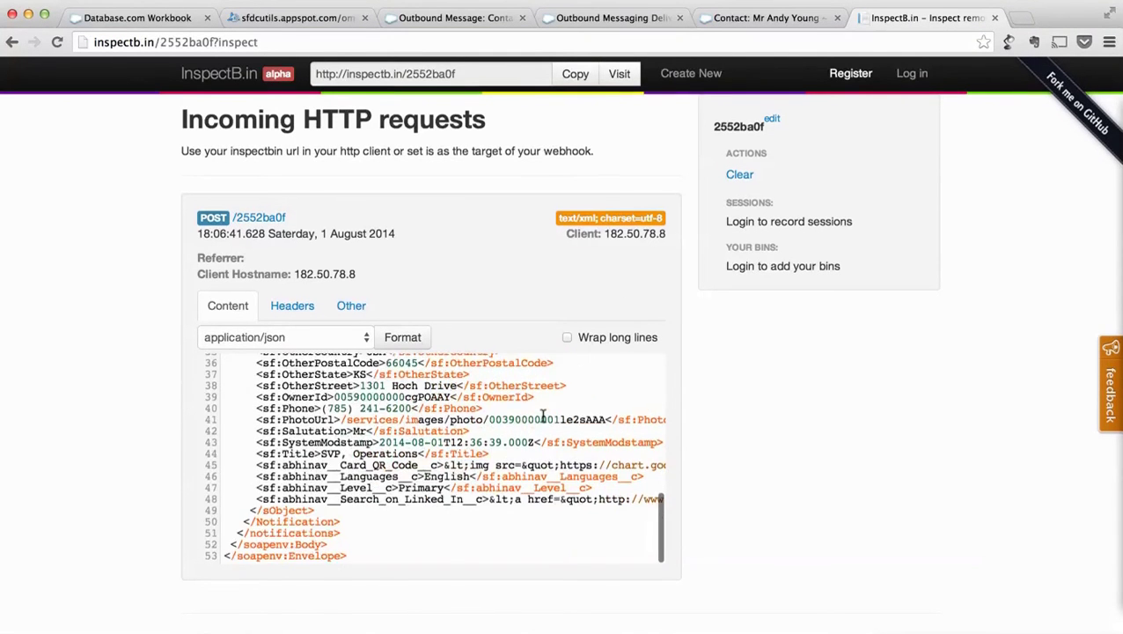
pyautogui.scroll(4, 543, 414)
pyautogui.scroll(5, 543, 416)
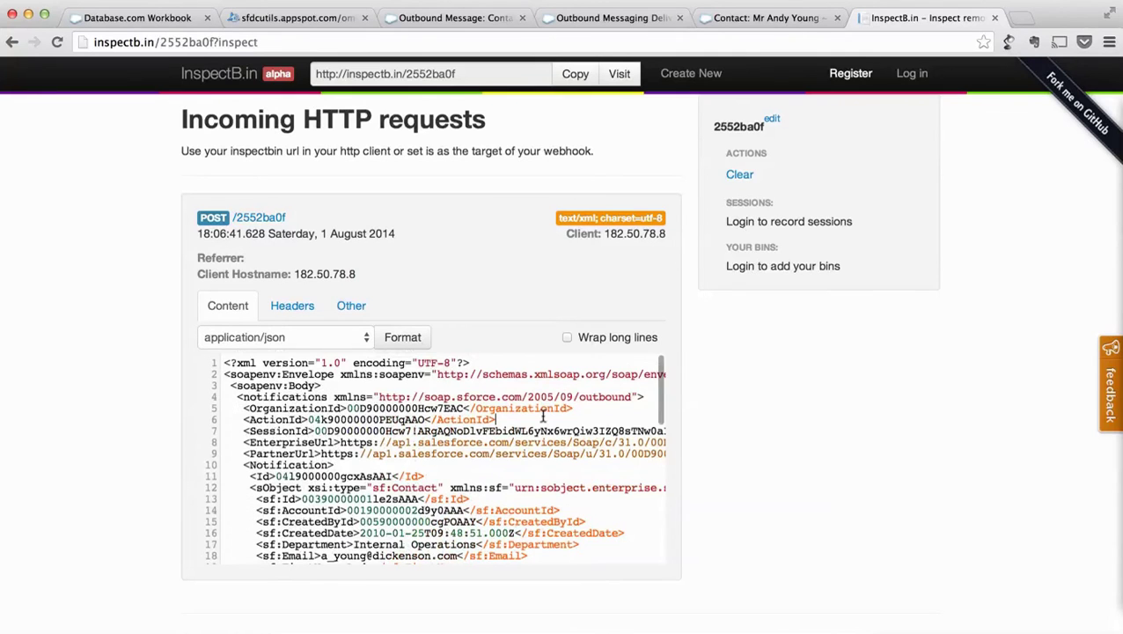
# Reload the Outbound Messaging Delivery Status page to check the queue, and turn off the break timer overlay
pyautogui.click(478, 19)
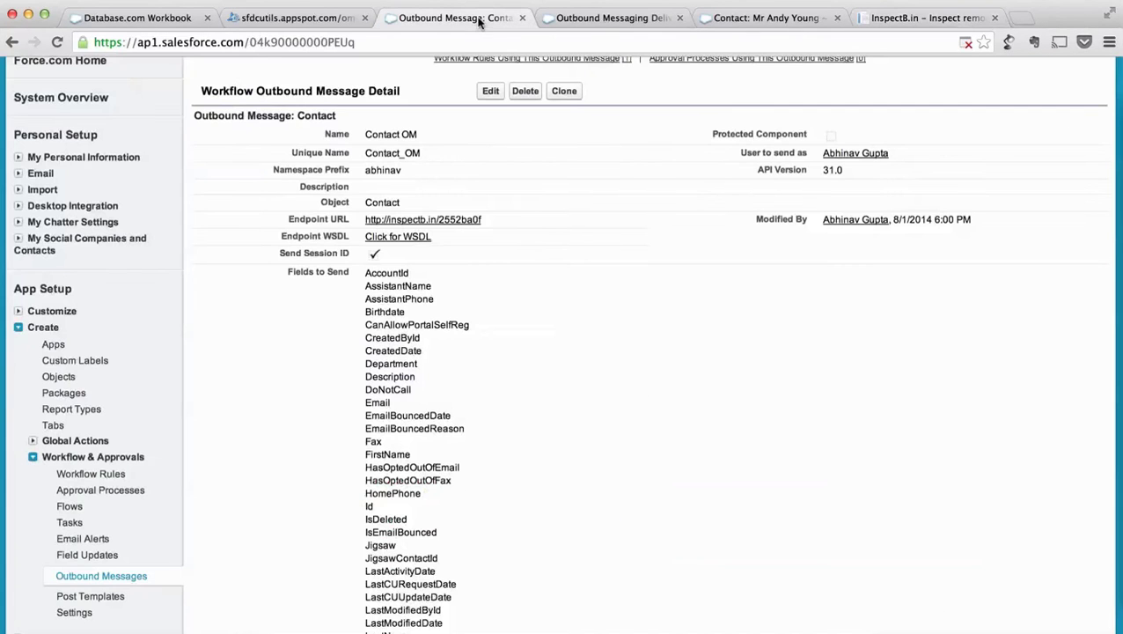
pyautogui.click(566, 19)
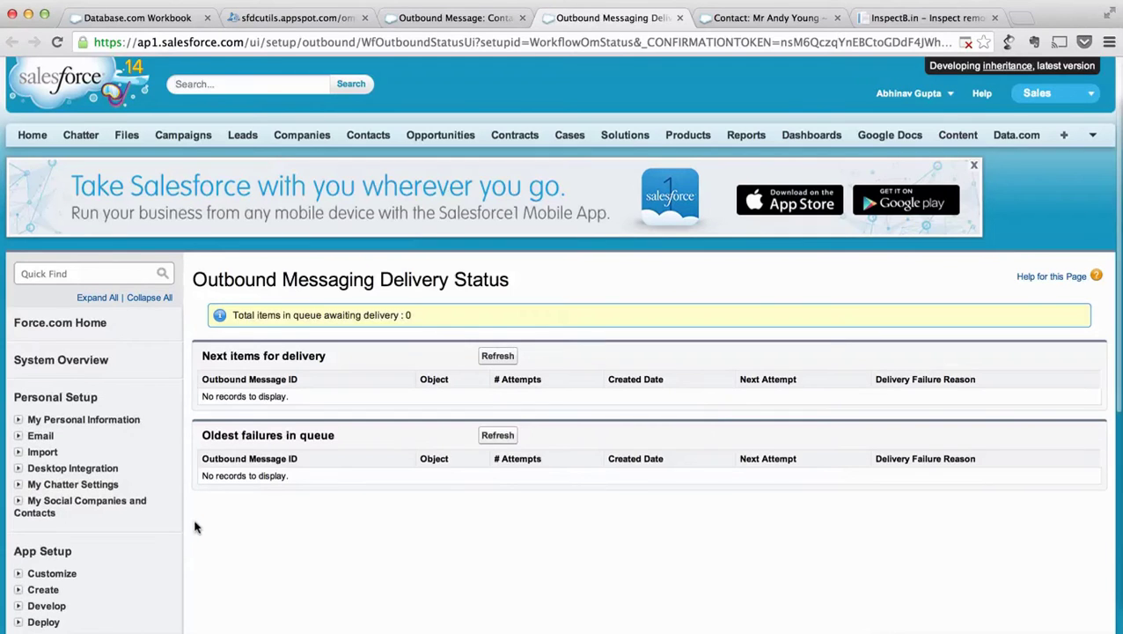
pyautogui.press('super+r')
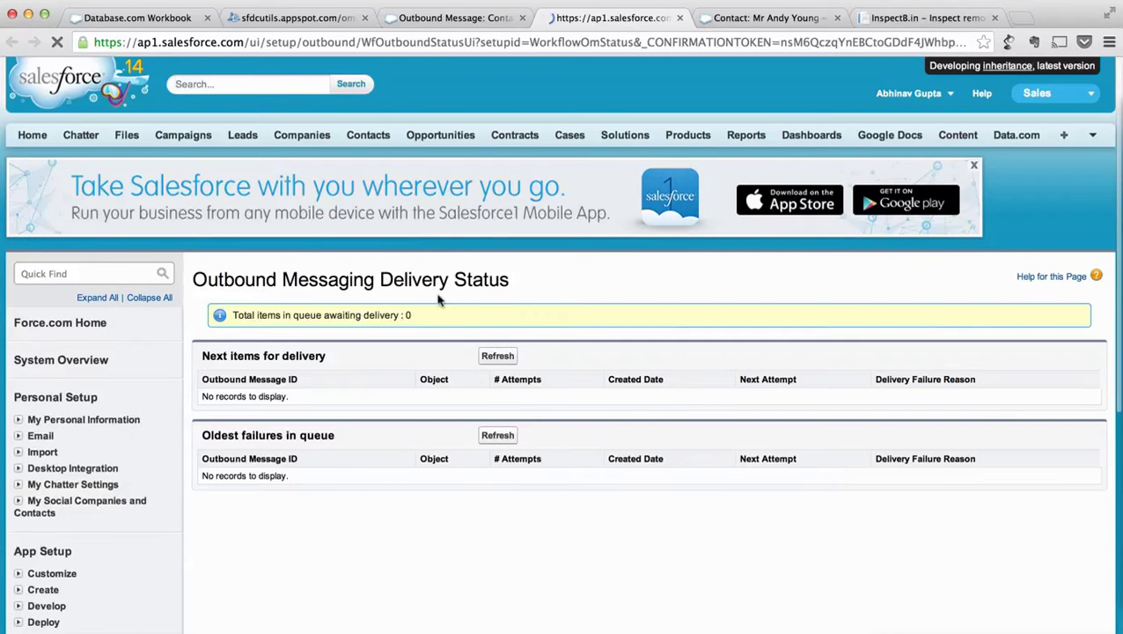
pyautogui.scroll(-5, 149, 430)
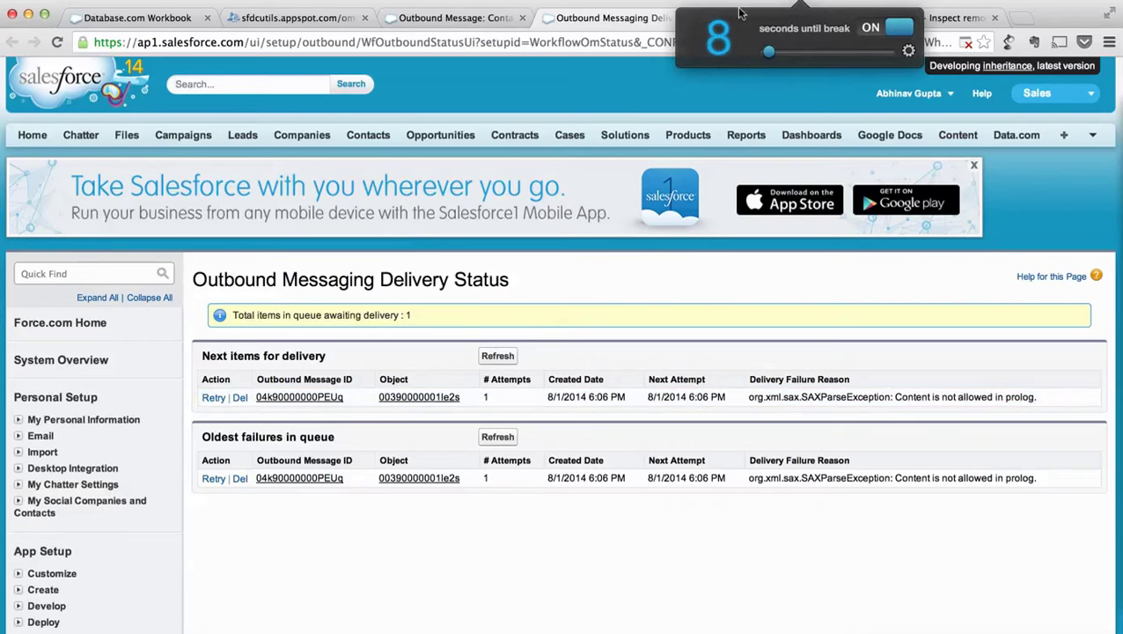
pyautogui.click(884, 28)
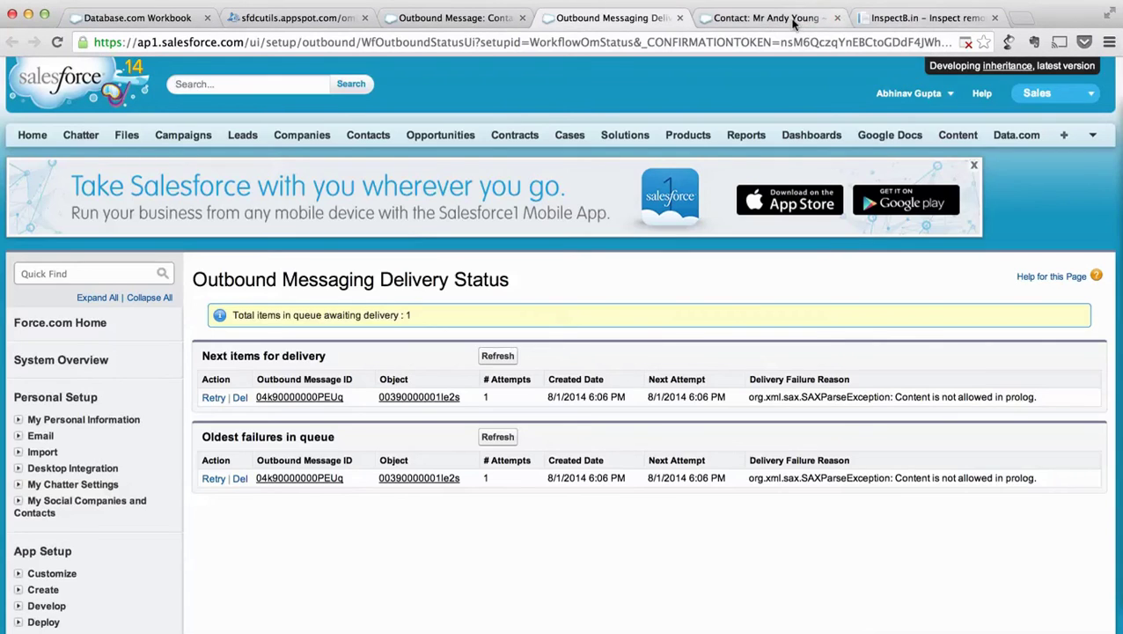
# Edit the contact again, append "ss" to the last name and save the record
pyautogui.click(793, 24)
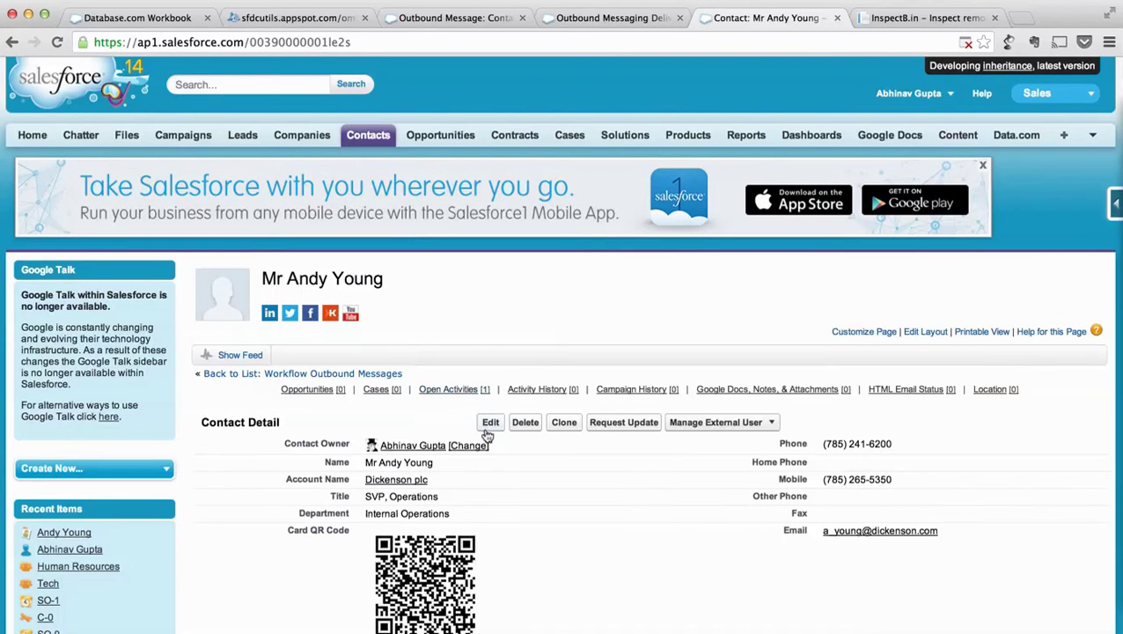
pyautogui.click(488, 424)
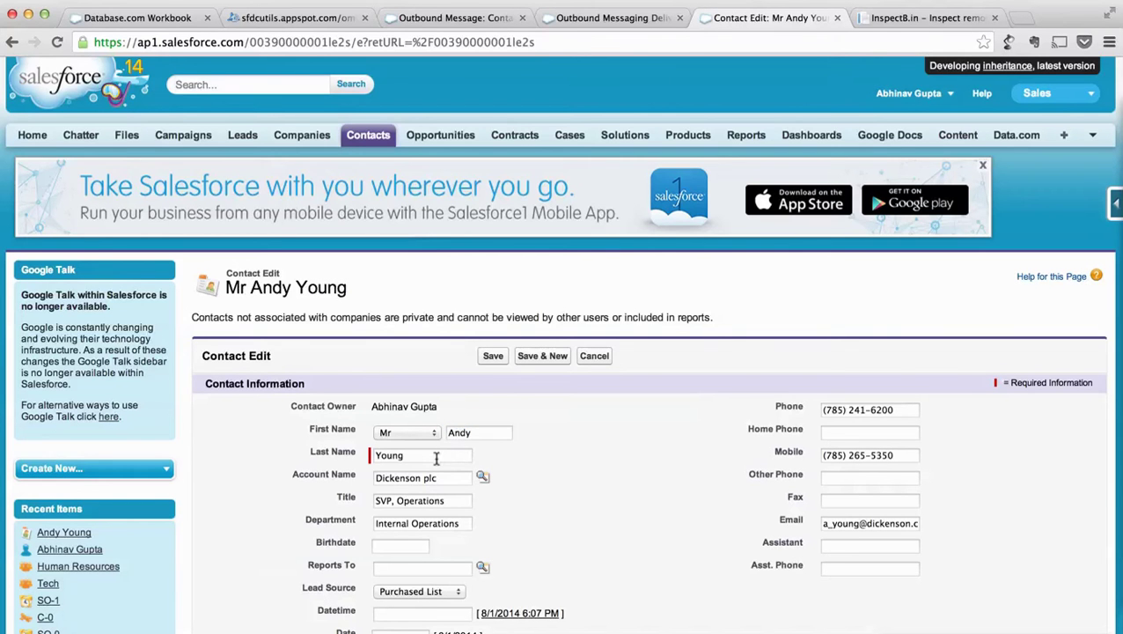
pyautogui.click(436, 458)
pyautogui.write('ss')
pyautogui.click(490, 357)
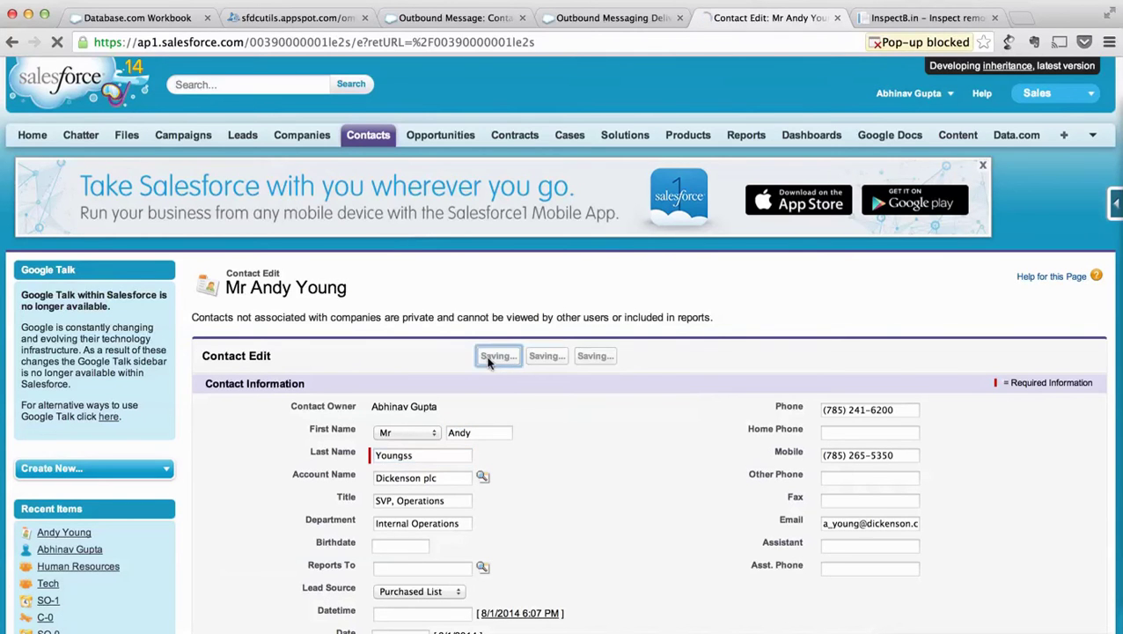
# Review the incoming POST requests and their contact field data in the InspectB.in bin
pyautogui.click(891, 21)
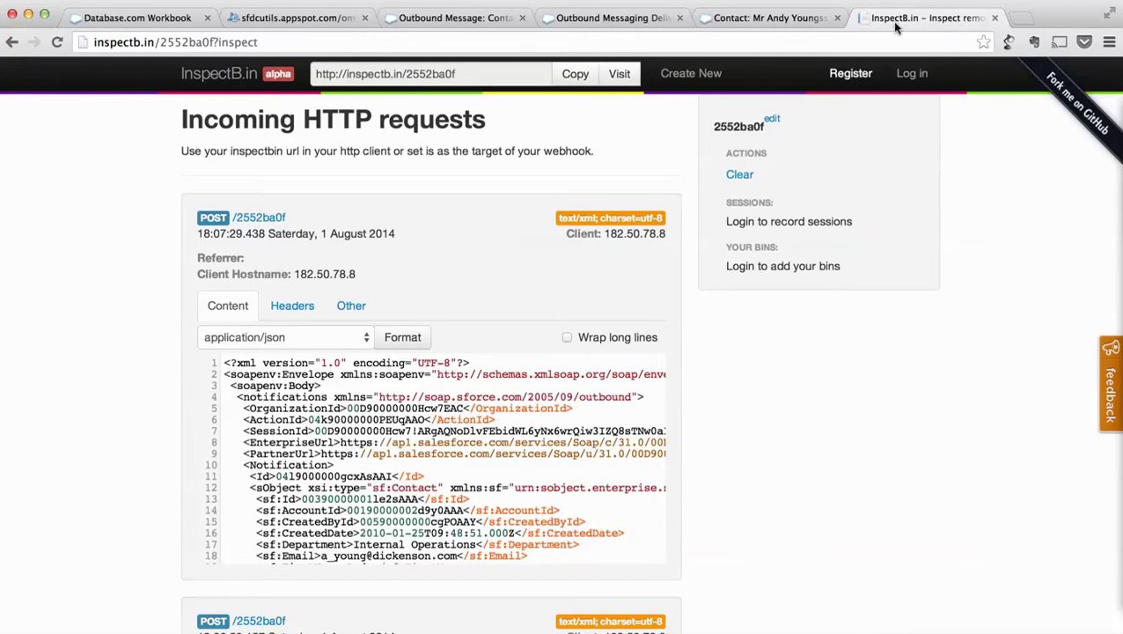
pyautogui.scroll(-9, 742, 432)
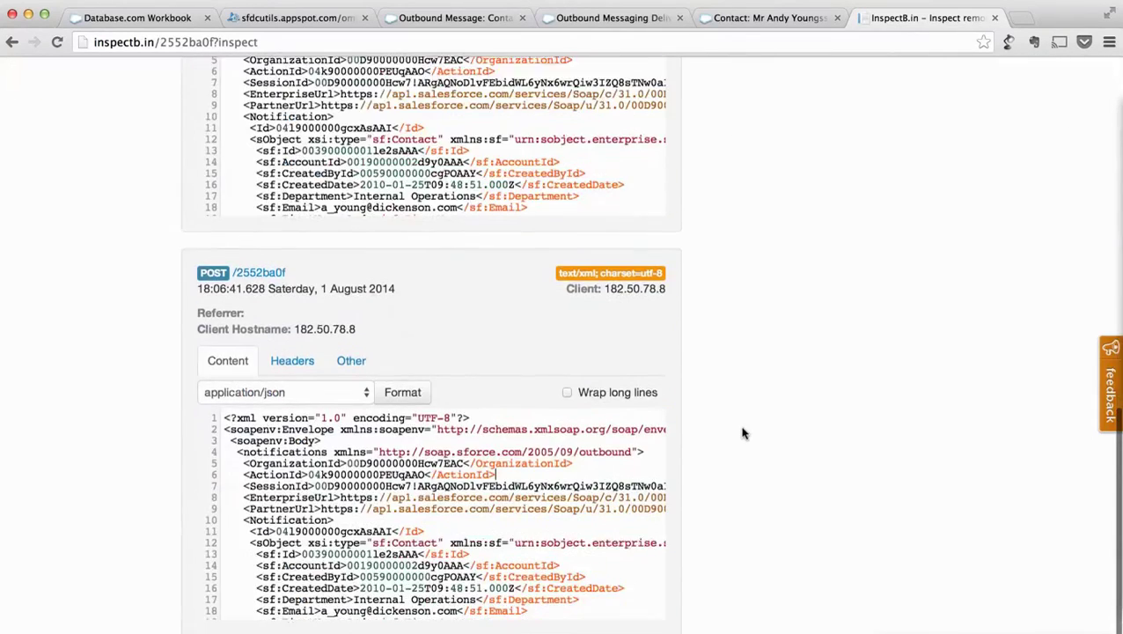
pyautogui.scroll(3, 742, 432)
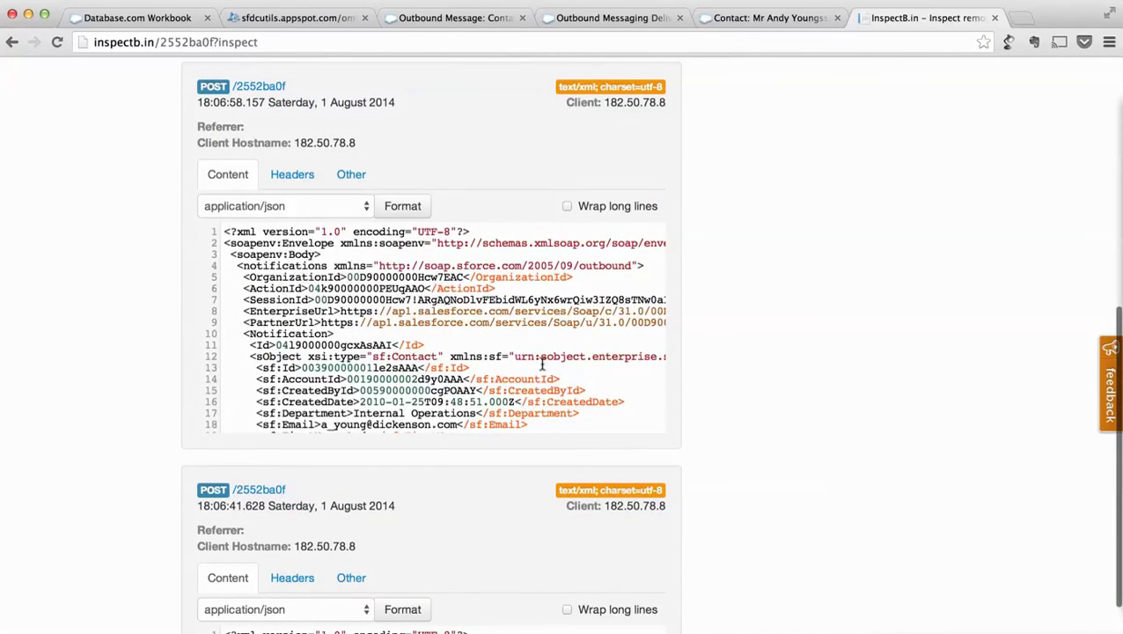
pyautogui.scroll(-4, 521, 352)
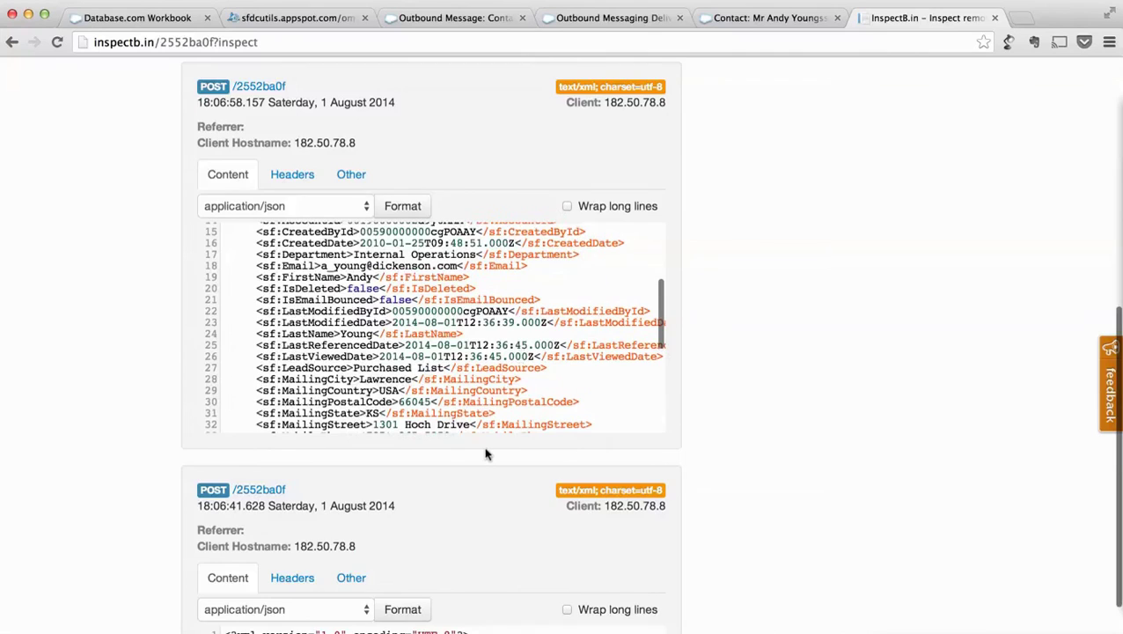
pyautogui.scroll(-3, 715, 419)
pyautogui.scroll(8, 715, 418)
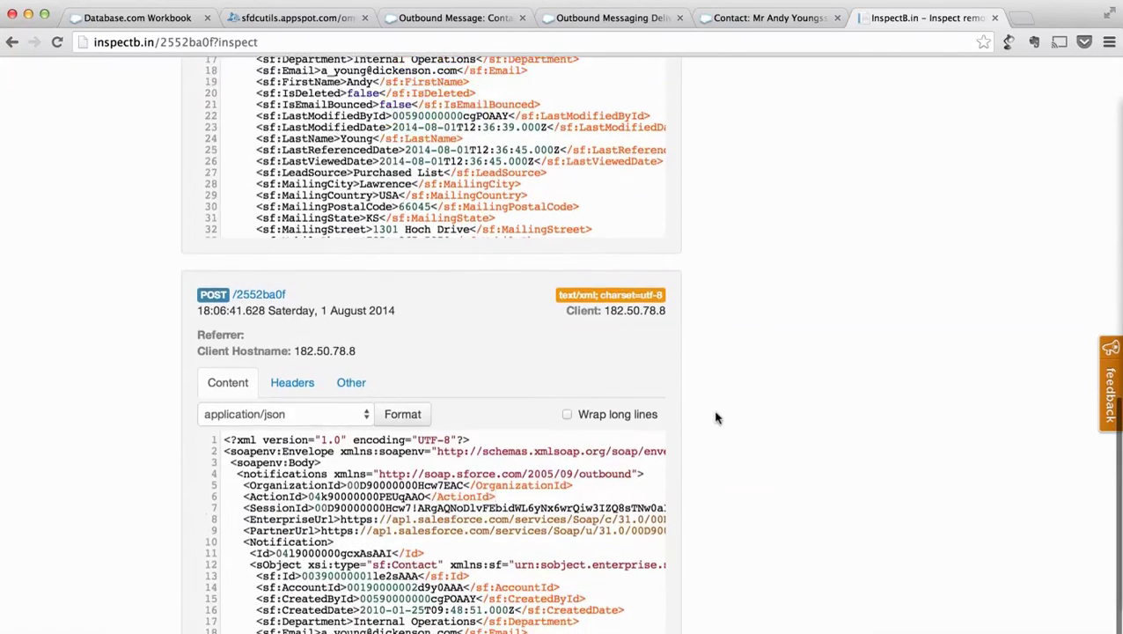
pyautogui.scroll(2, 715, 418)
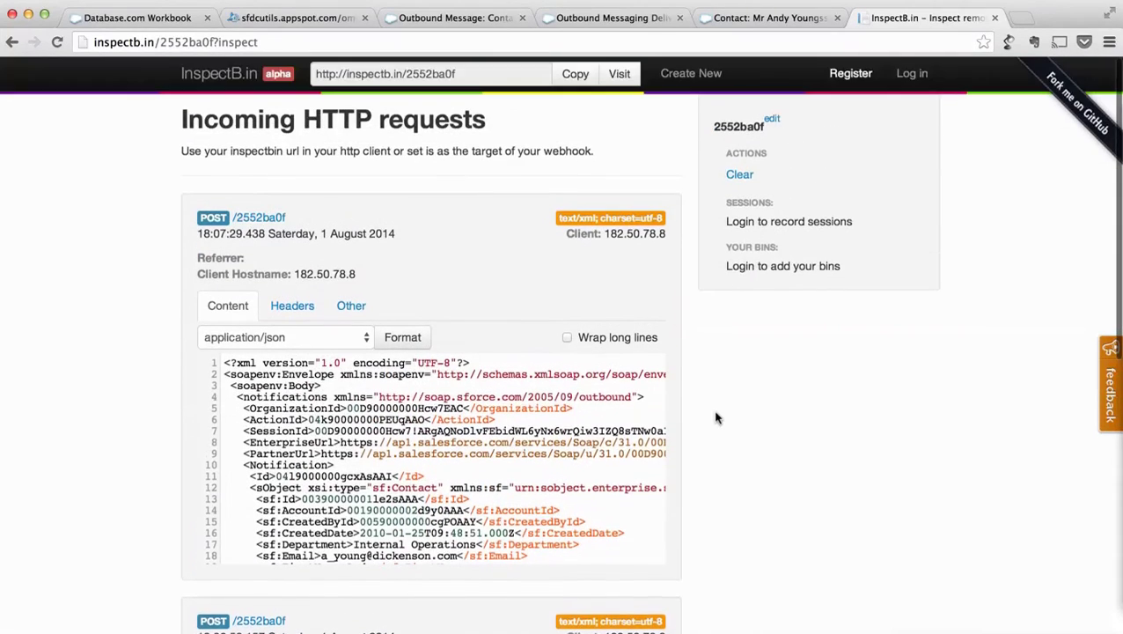
# Refresh both the next items for delivery and the oldest failures on the Outbound Messaging Delivery Status page
pyautogui.click(453, 23)
pyautogui.hotkey('ctrl', 'Tab')
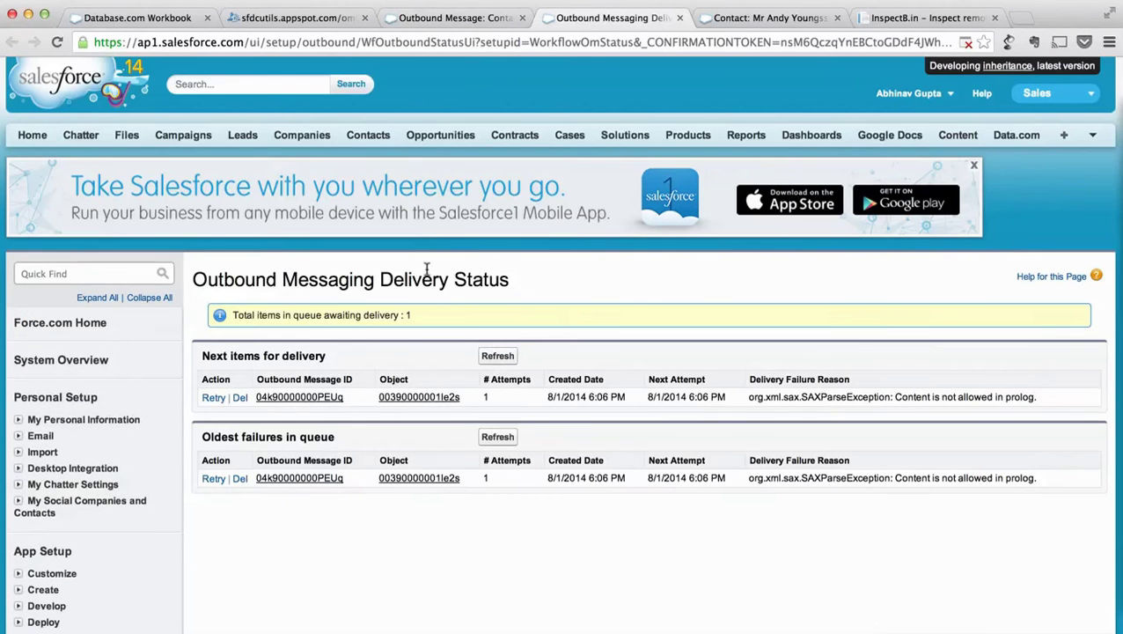
pyautogui.click(494, 358)
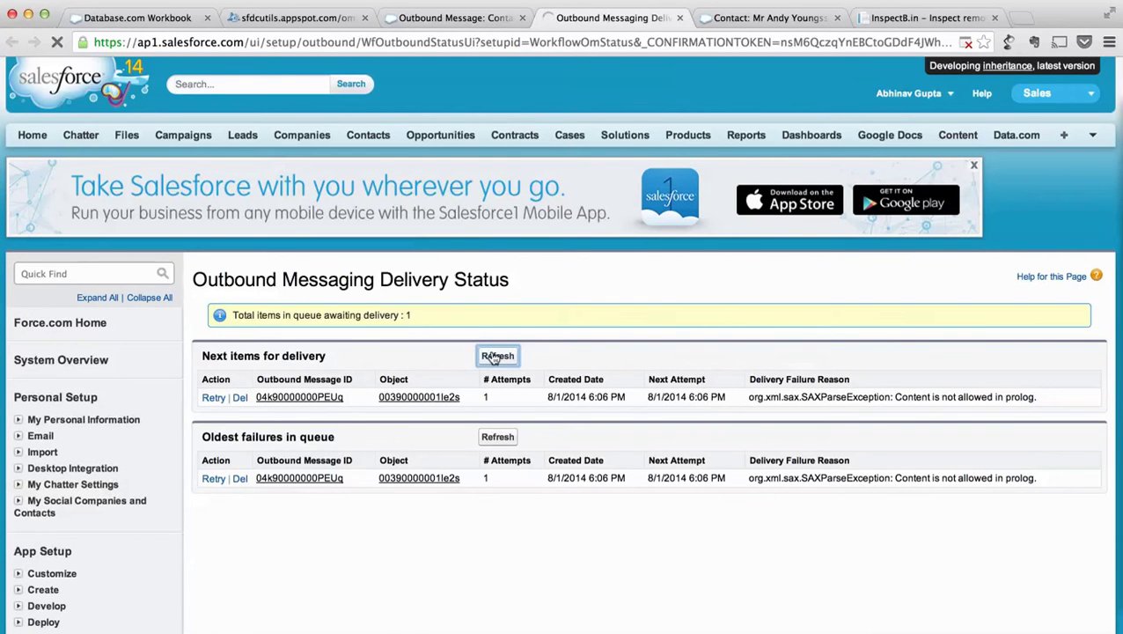
pyautogui.click(498, 440)
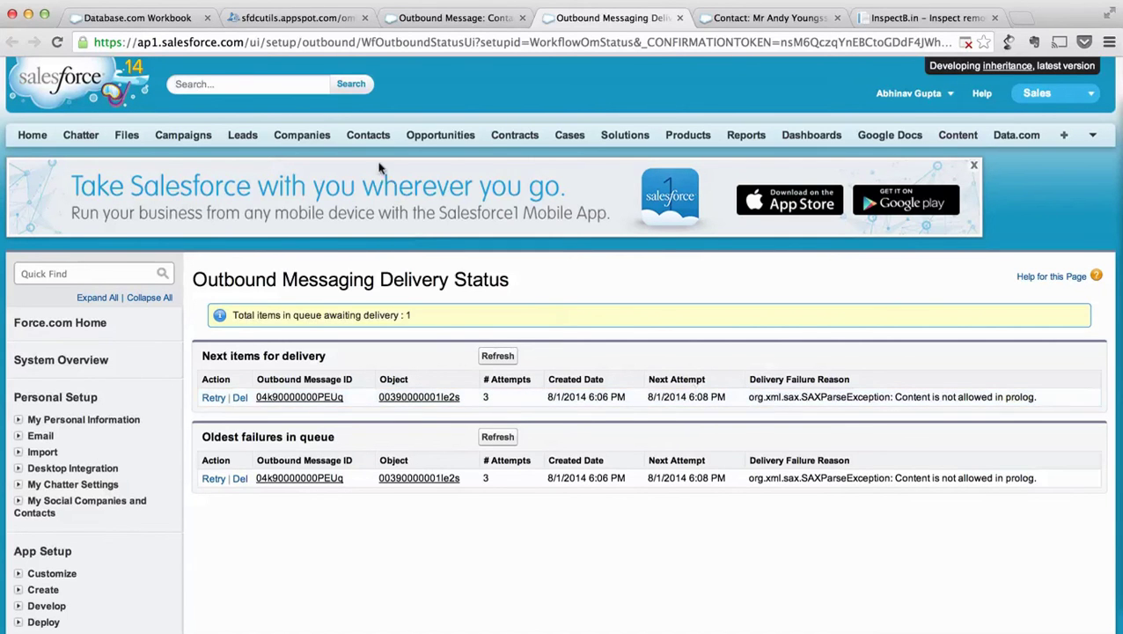
# Copy the full sfdcutils.appspot.com/ombin URL with its endpoint parameter and return to the Contact OM outbound message detail
pyautogui.click(304, 20)
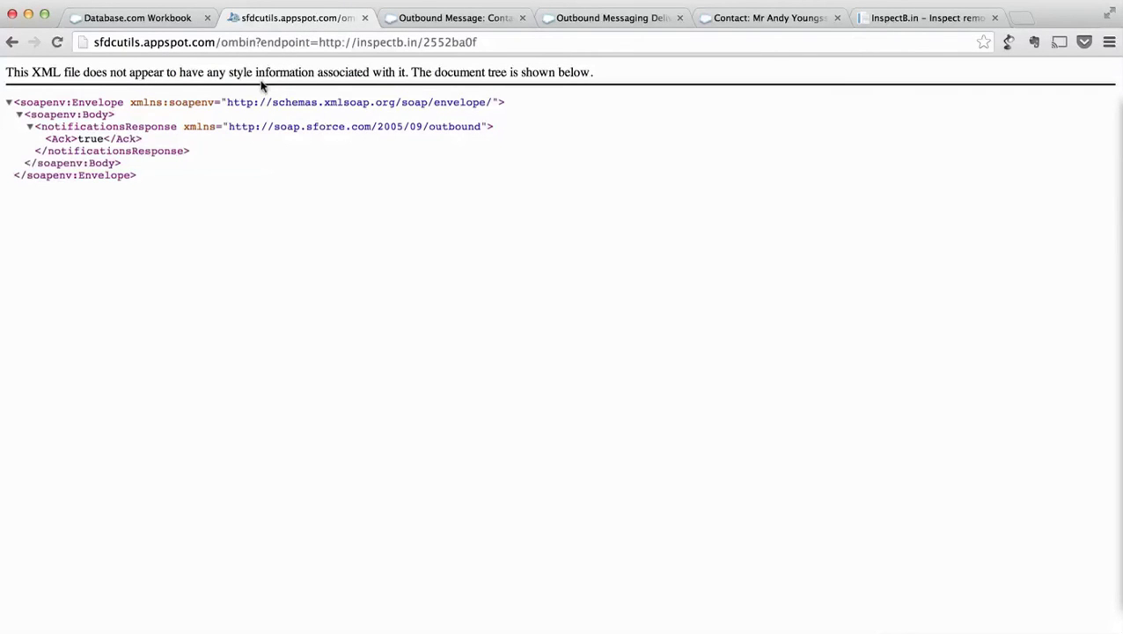
pyautogui.doubleClick(288, 44)
pyautogui.press('Right')
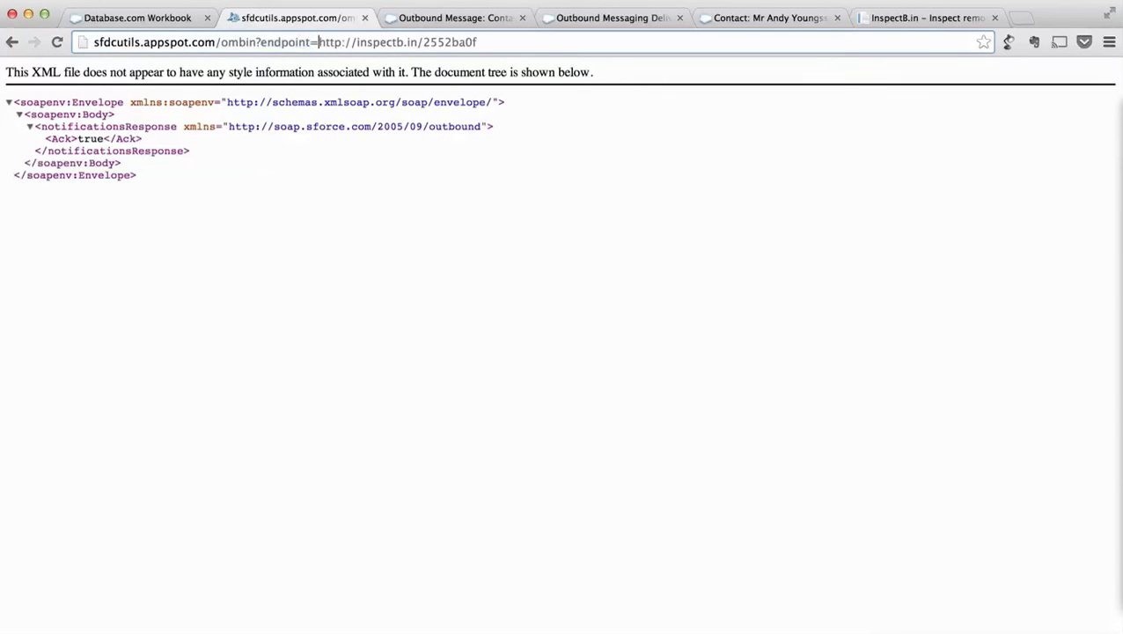
pyautogui.press('super+shift+Right')
pyautogui.press('Left')
pyautogui.press('super+shift+Right')
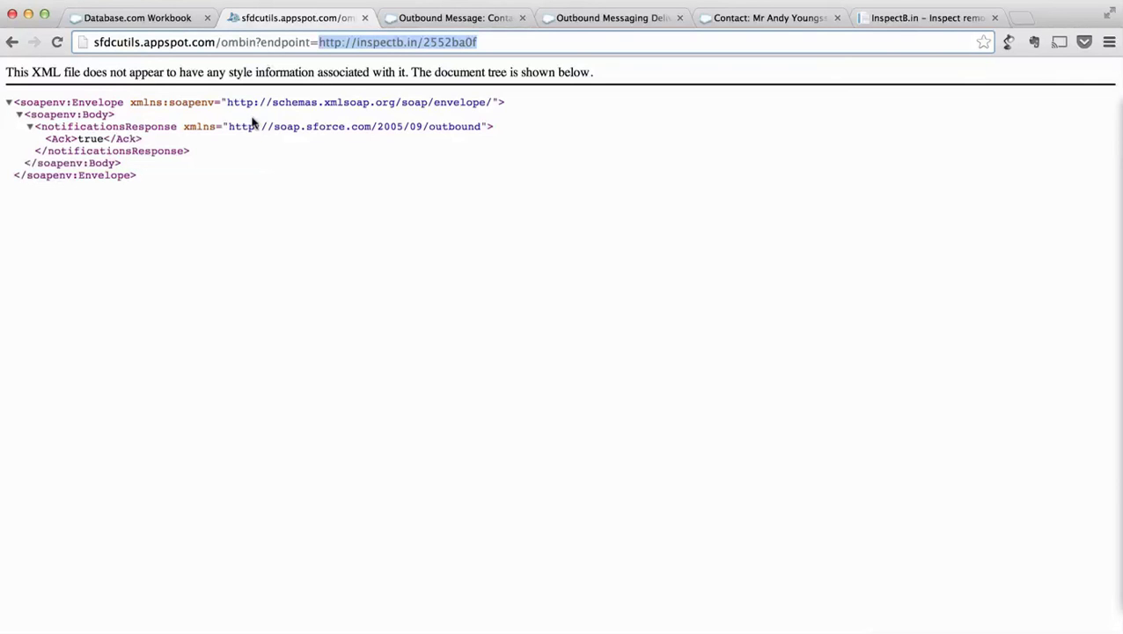
pyautogui.press('super+a')
pyautogui.hotkey('ctrl', 'c')
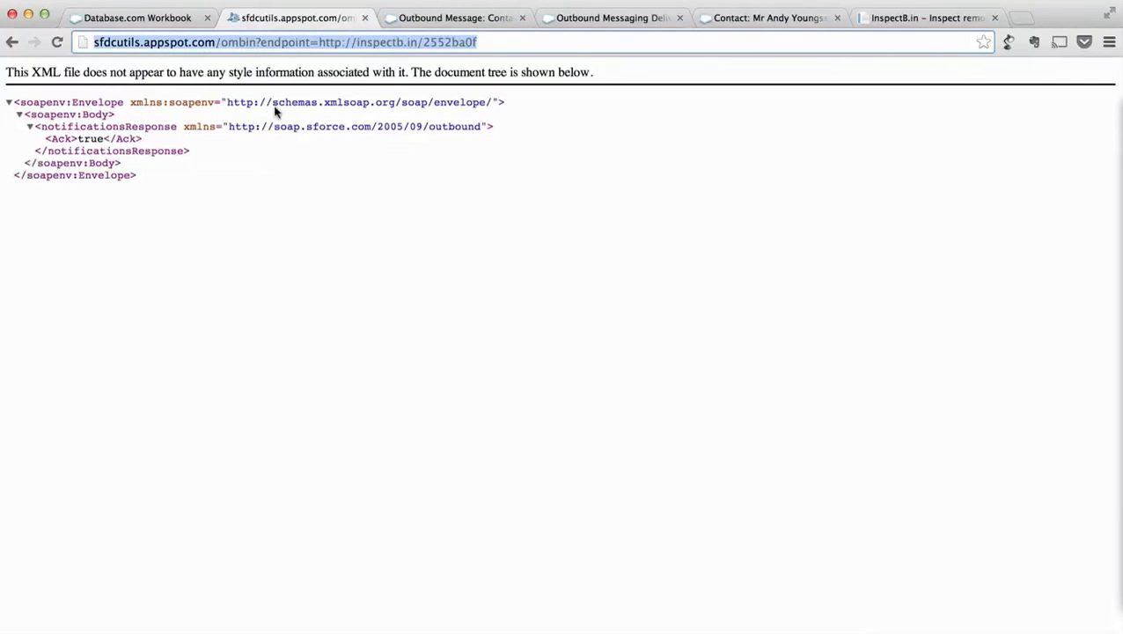
pyautogui.click(469, 18)
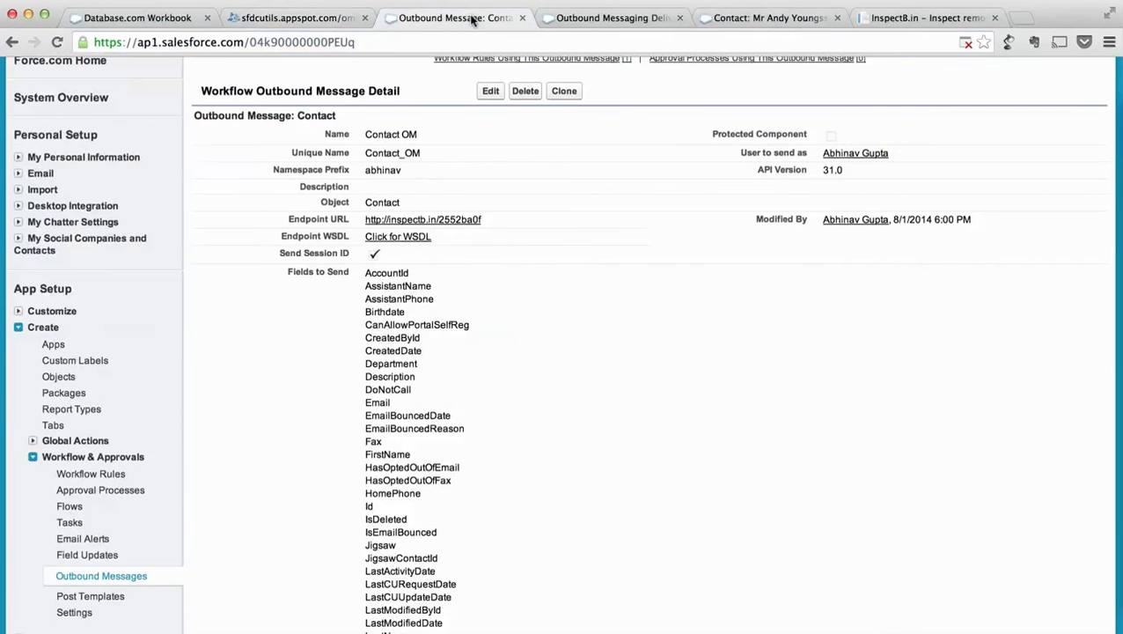
pyautogui.click(491, 91)
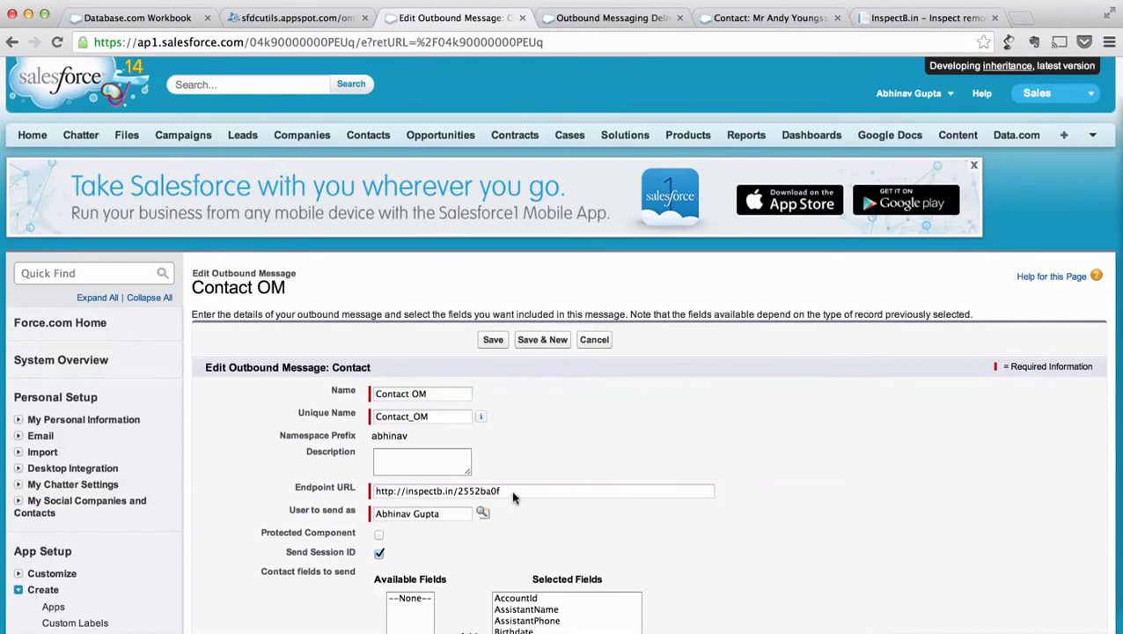
pyautogui.click(526, 492)
pyautogui.hotkey('ctrl', 'a')
pyautogui.hotkey('ctrl', 'v')
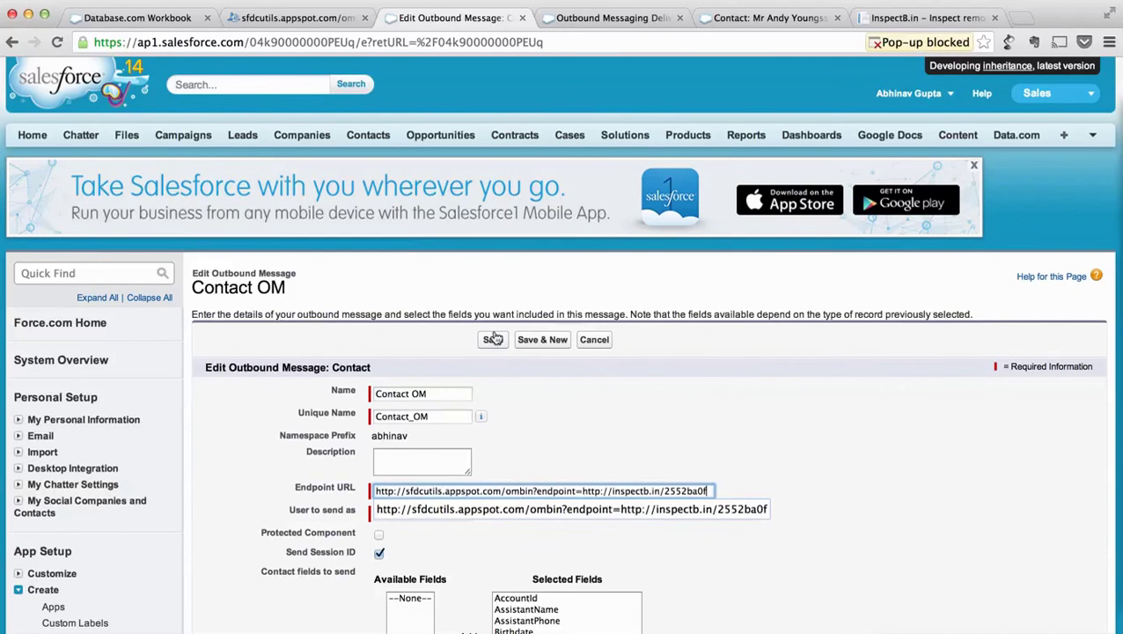
pyautogui.click(494, 339)
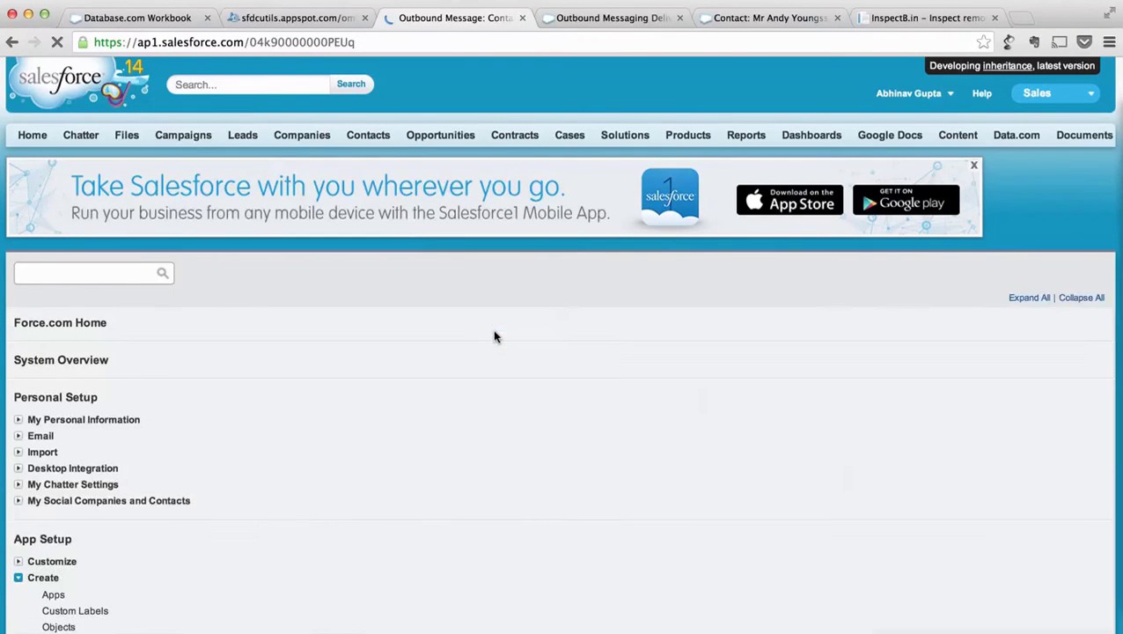
# Refresh the next items on the Outbound Messaging Delivery Status page and delete the queued failing message
pyautogui.hotkey('ctrl', 'Tab')
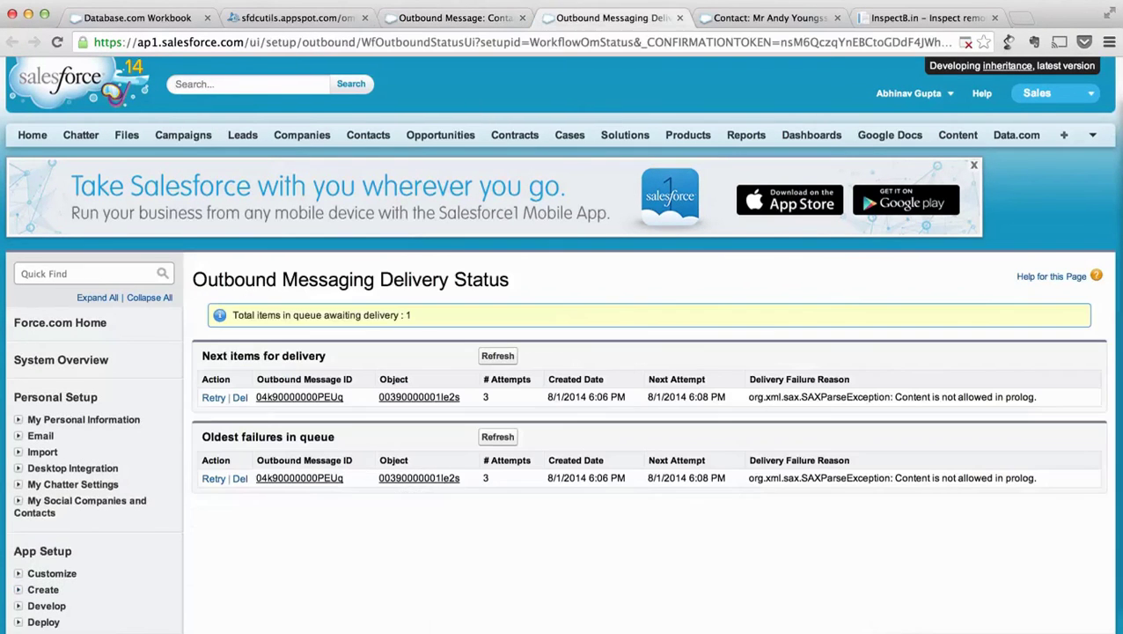
pyautogui.click(498, 356)
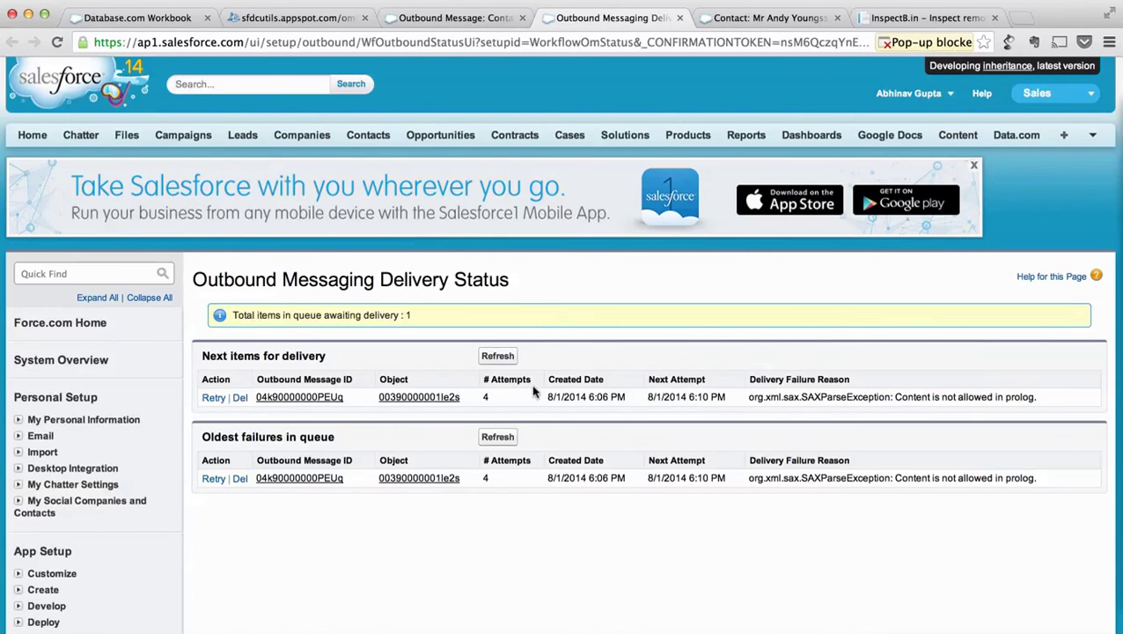
pyautogui.click(239, 397)
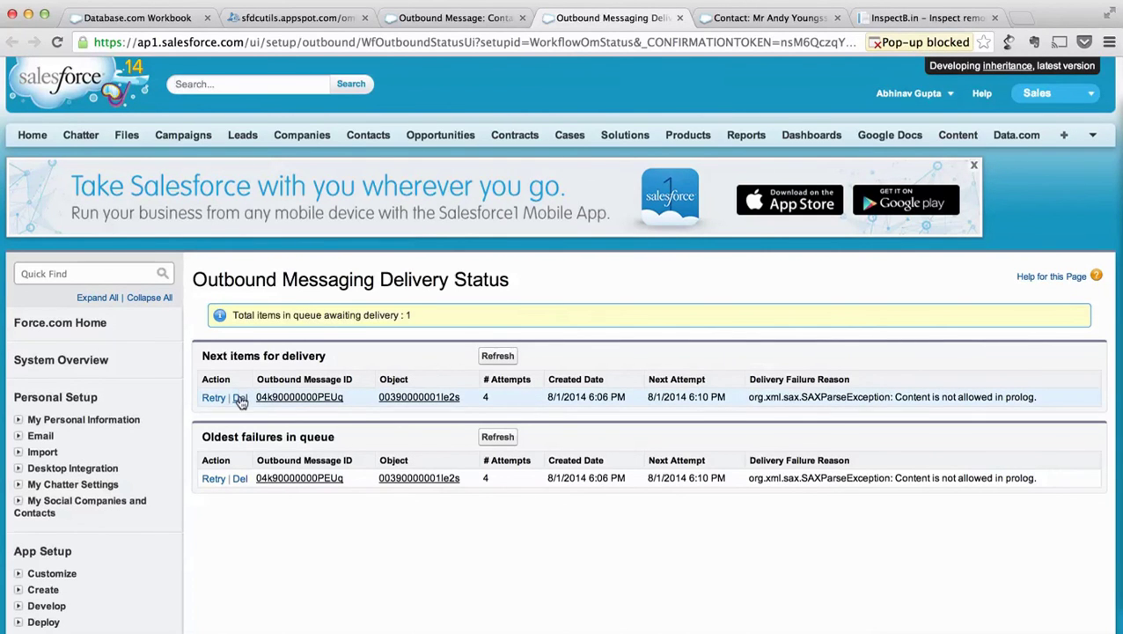
pyautogui.click(678, 246)
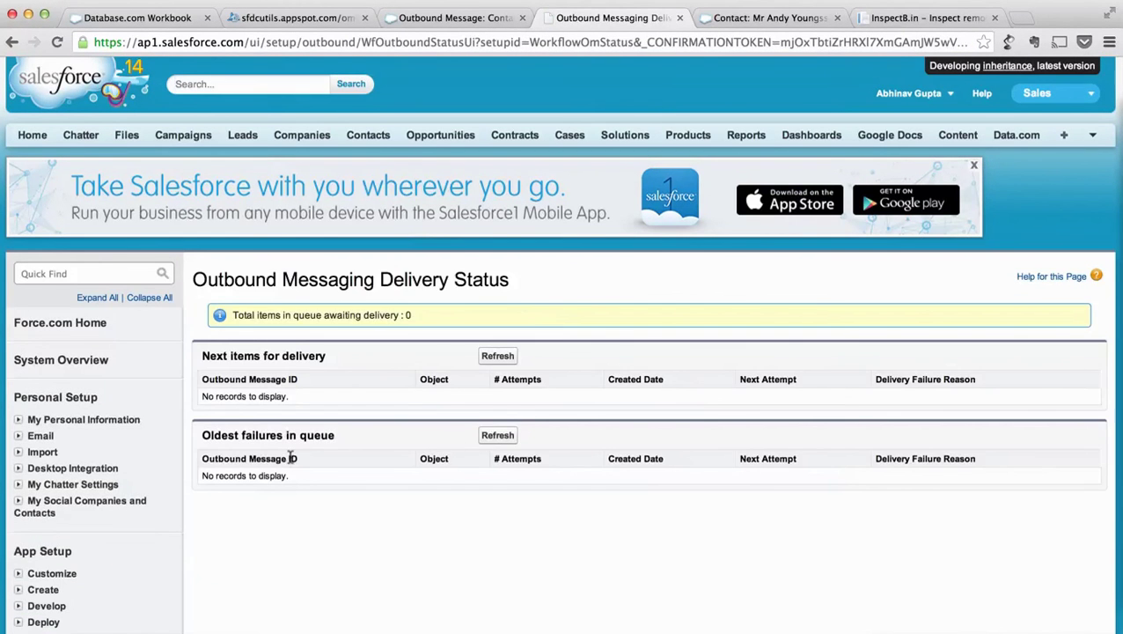
# Edit the contact record, remove the trailing "ss" from the last name and save the record
pyautogui.hotkey('ctrl', 'Tab')
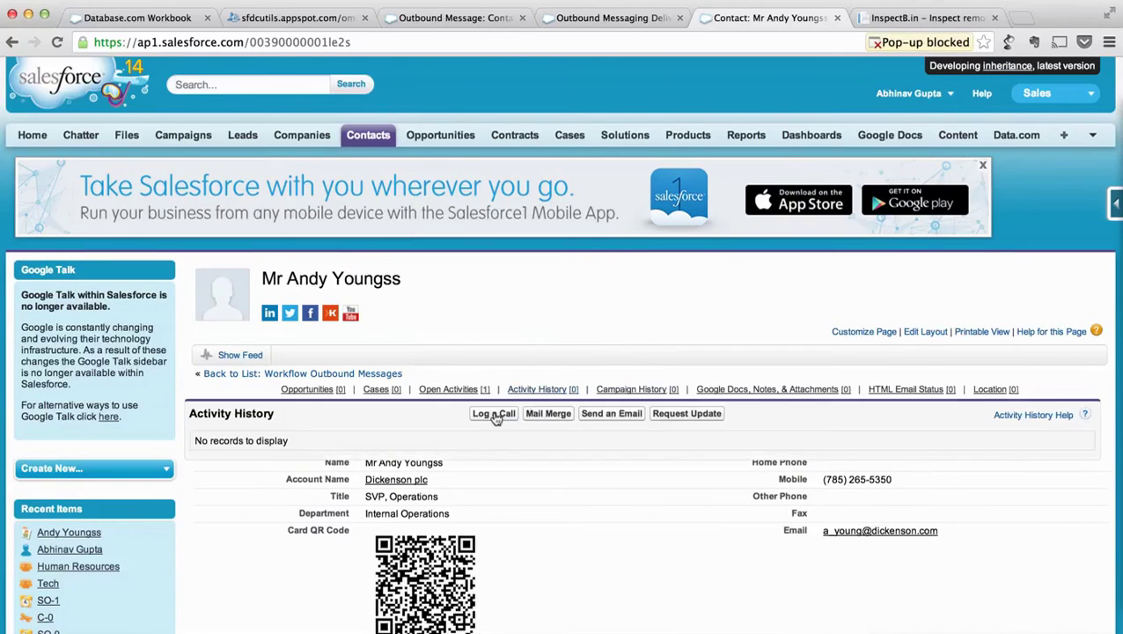
pyautogui.click(495, 429)
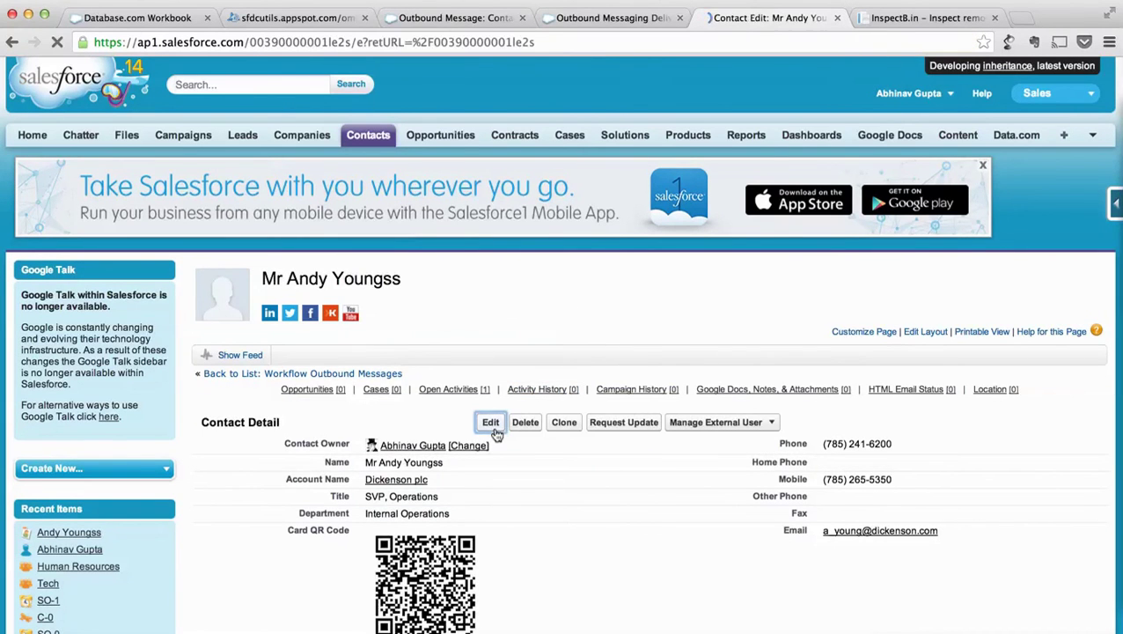
pyautogui.click(444, 453)
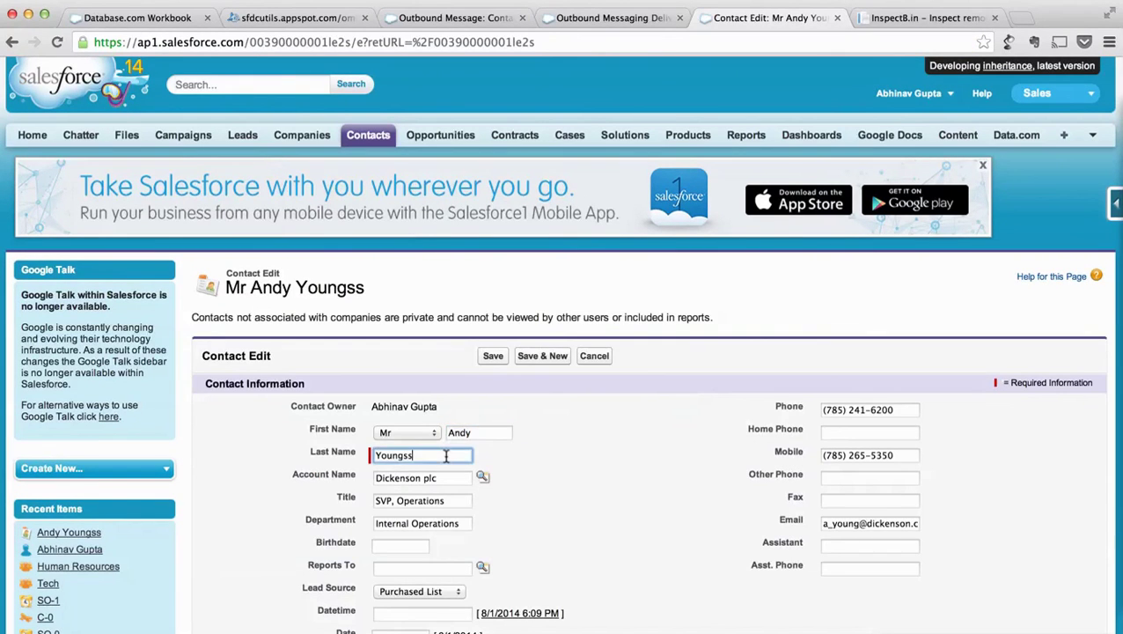
pyautogui.press('BackSpace')
pyautogui.press('BackSpace')
pyautogui.click(492, 356)
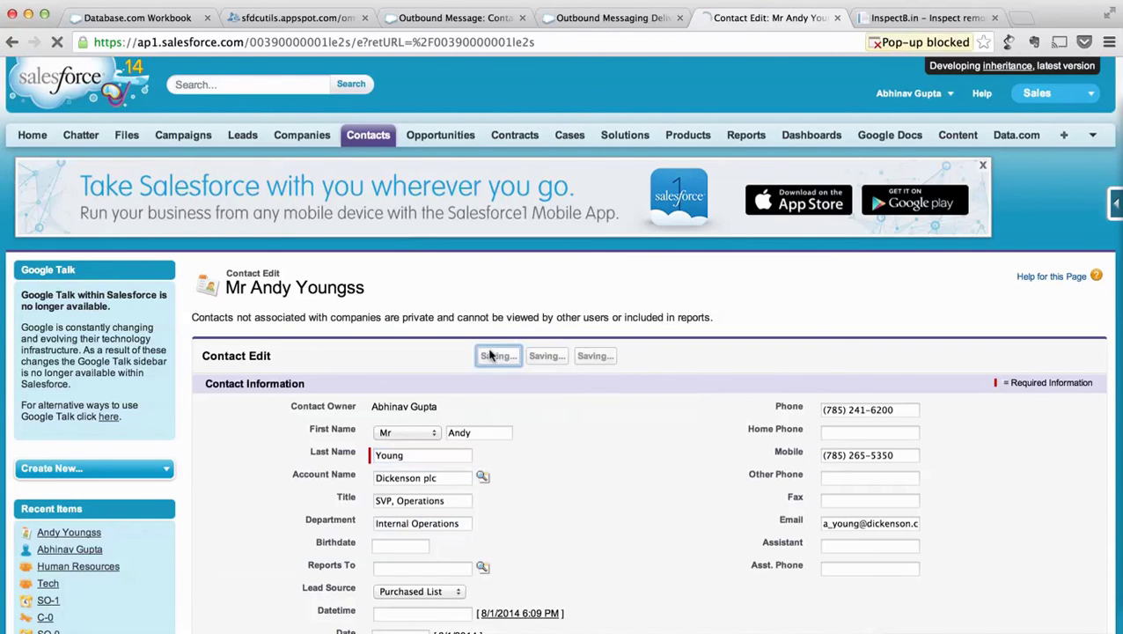
# Examine the newest POST request in the InspectB.in bin and check the last name in its XML content
pyautogui.hotkey('ctrl', 'Tab')
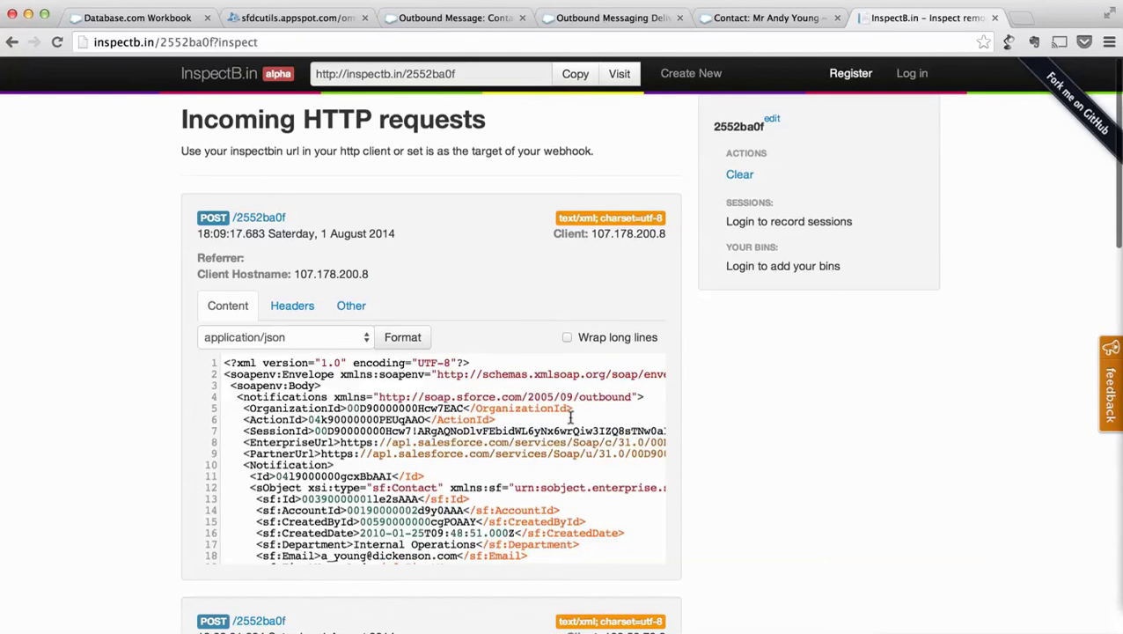
pyautogui.scroll(-10, 571, 415)
pyautogui.scroll(1, 571, 415)
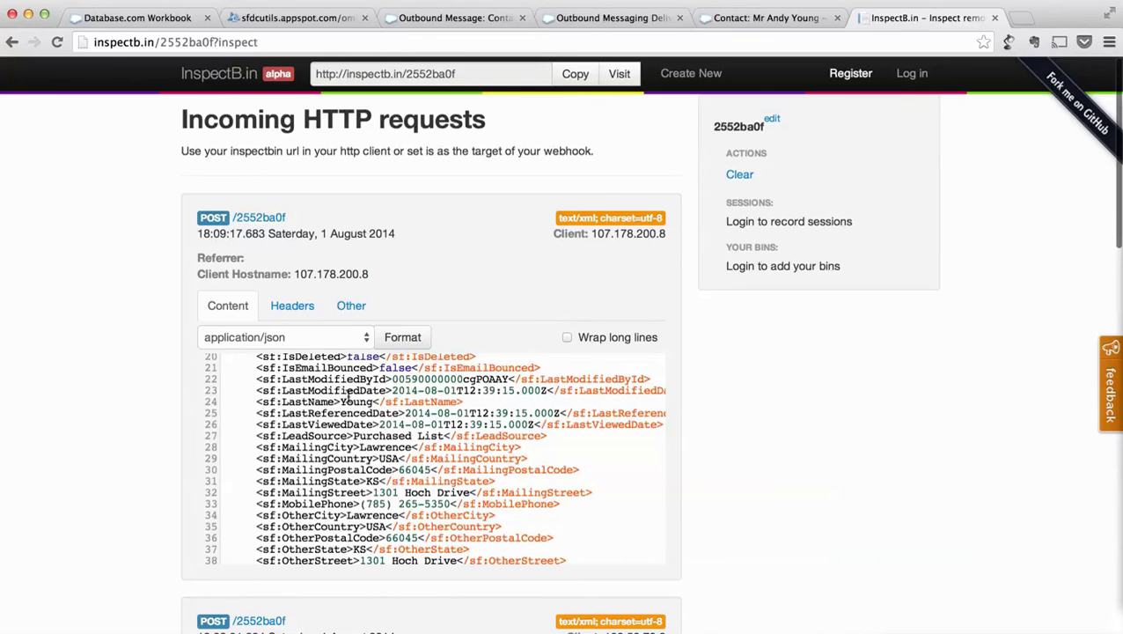
# Return to the Outbound Messaging Delivery Status page and reload it to check the delivery queue
pyautogui.hotkey('ctrl', 'shift', 'Tab')
pyautogui.hotkey('ctrl', 'shift', 'Tab')
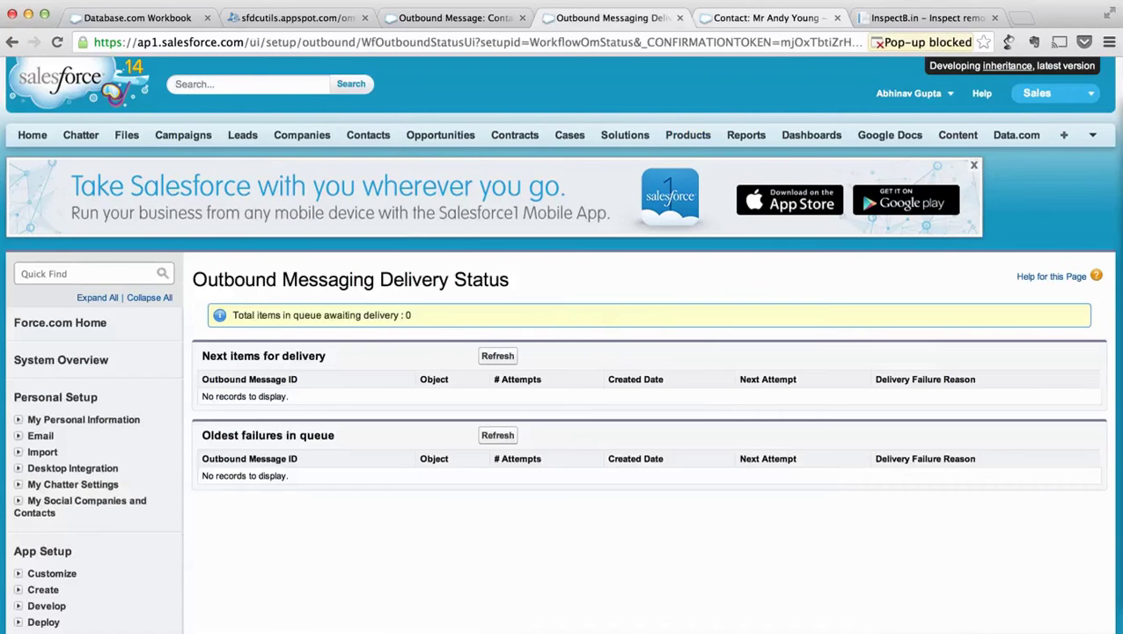
pyautogui.press('super+r')
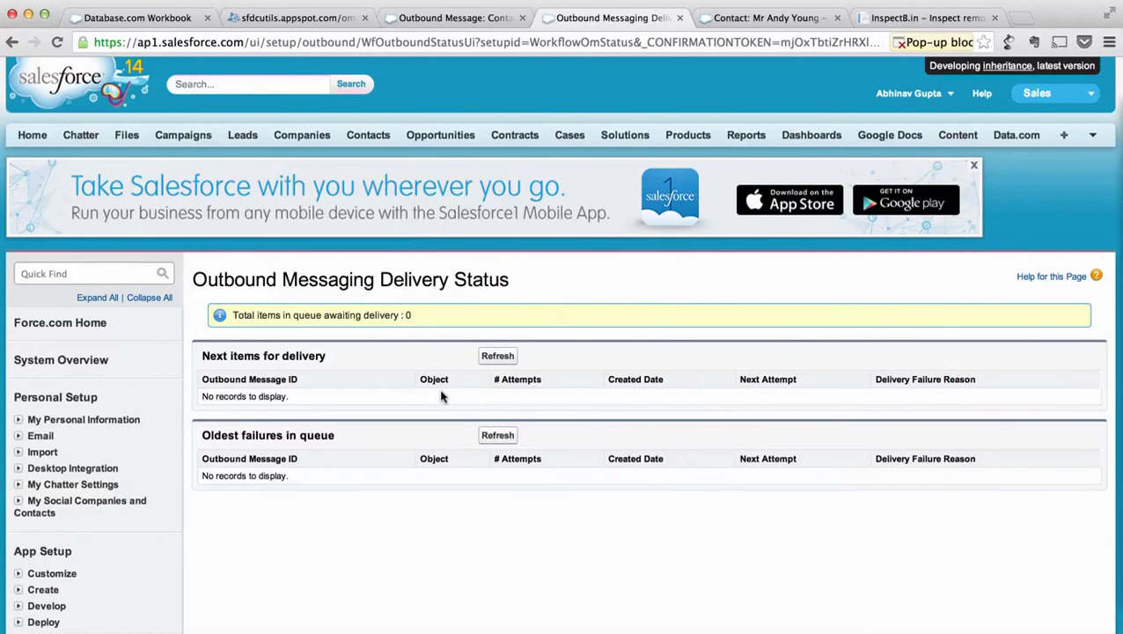
# Examine the sfdcutils.appspot.com/ombin URL, highlighting its inspectb.in endpoint value and the whole address
pyautogui.click(298, 18)
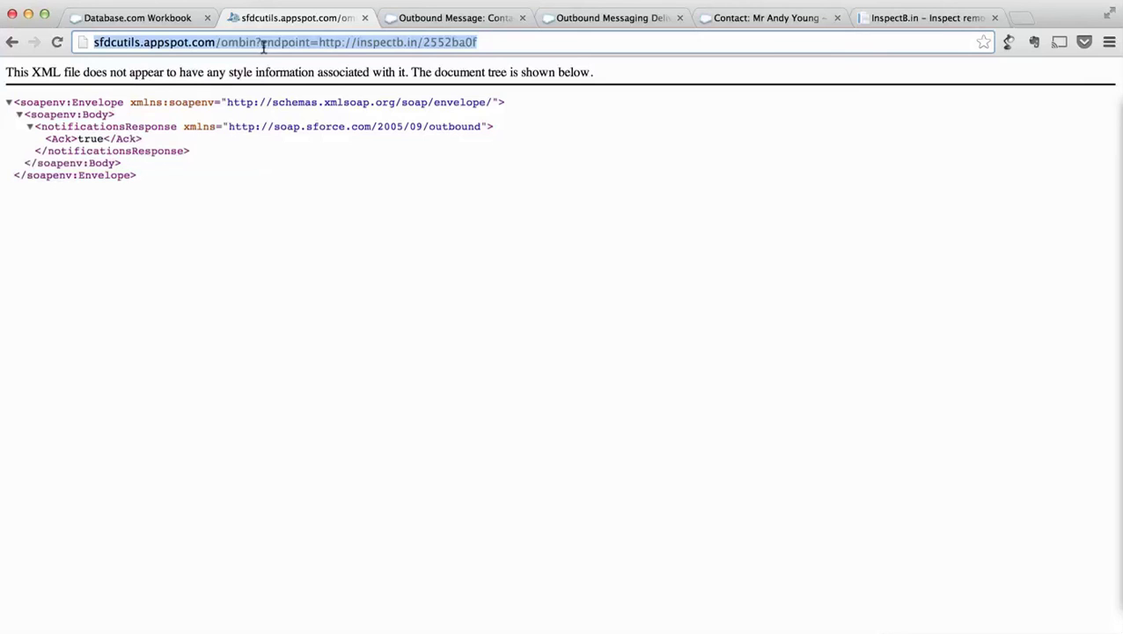
pyautogui.click(345, 43)
pyautogui.press('Left')
pyautogui.press('Left')
pyautogui.press('Left')
pyautogui.press('Left')
pyautogui.press('Left')
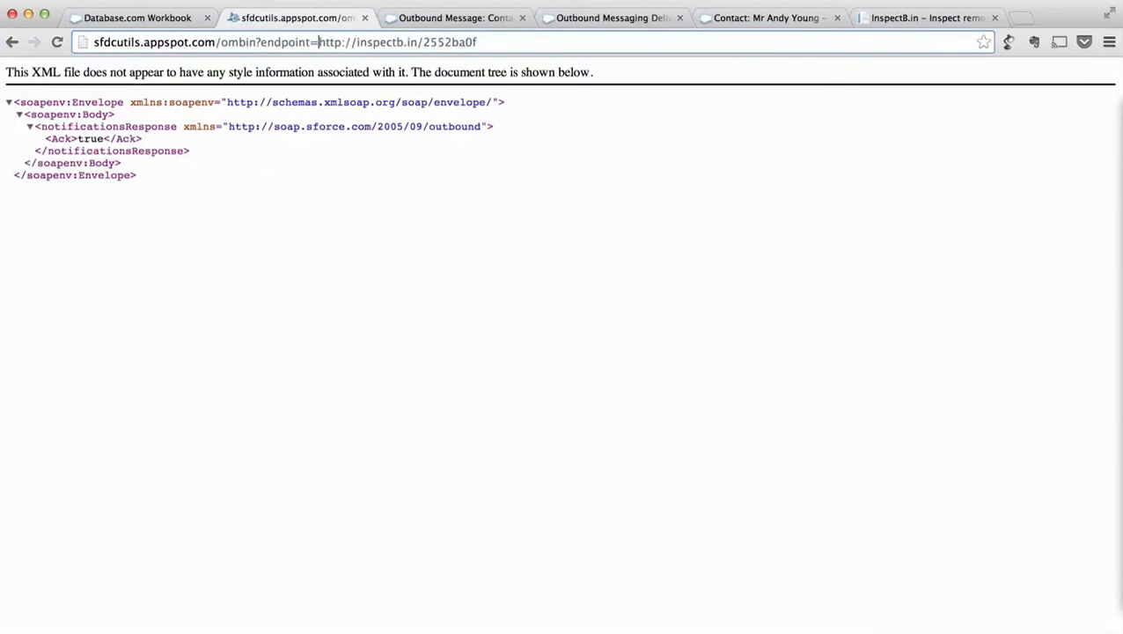
pyautogui.press('shift+super+Right')
pyautogui.press('Right')
pyautogui.press('super+a')
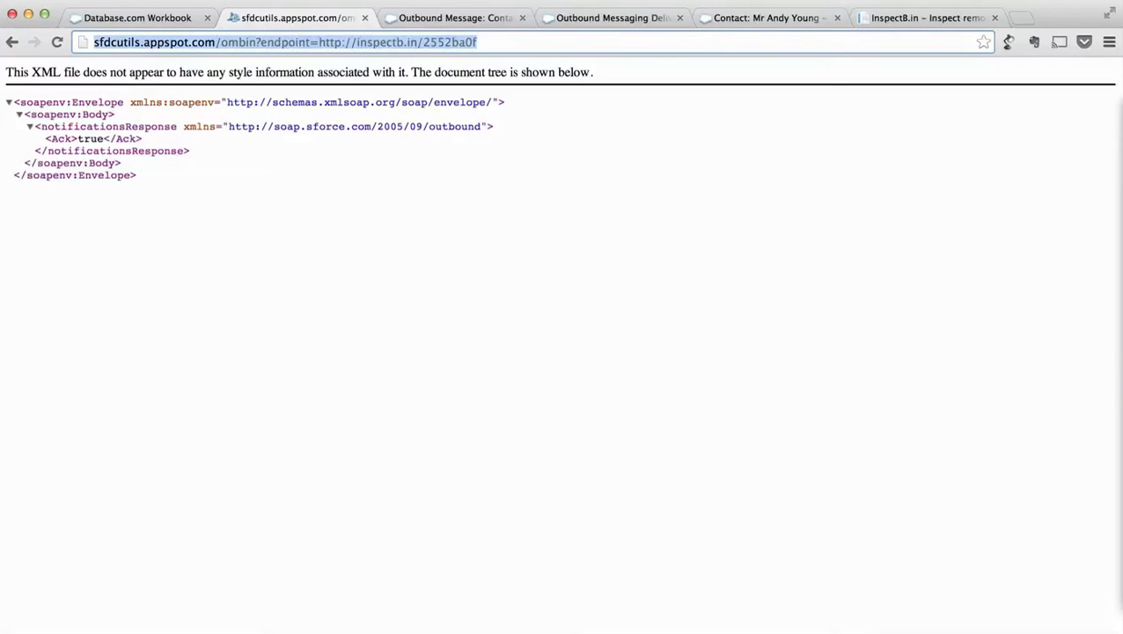